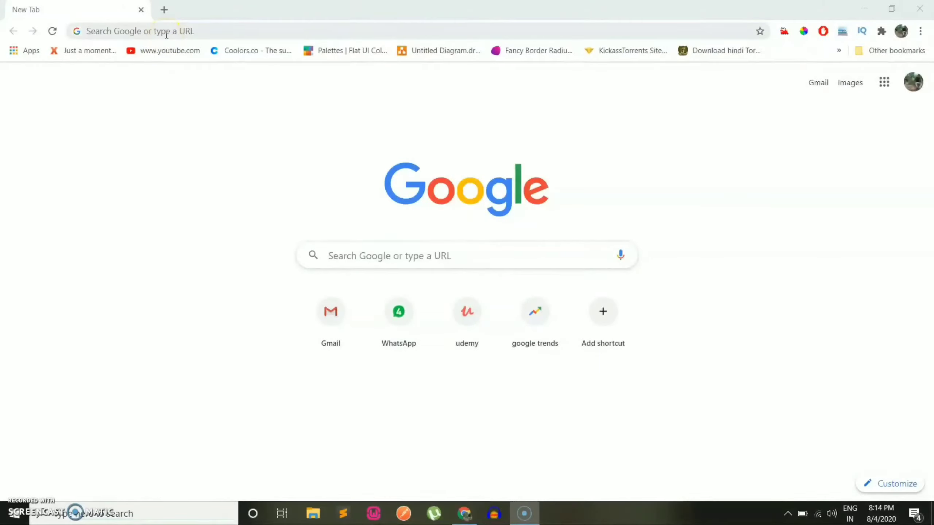
Log in to the existing Canva account at canva.com with email and password.
click(166, 34)
text(c)
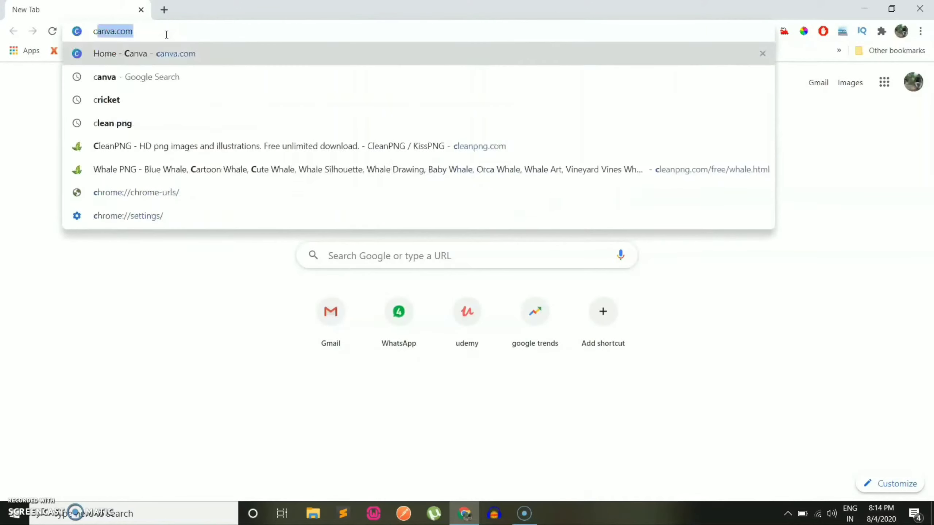
text(anva.com)
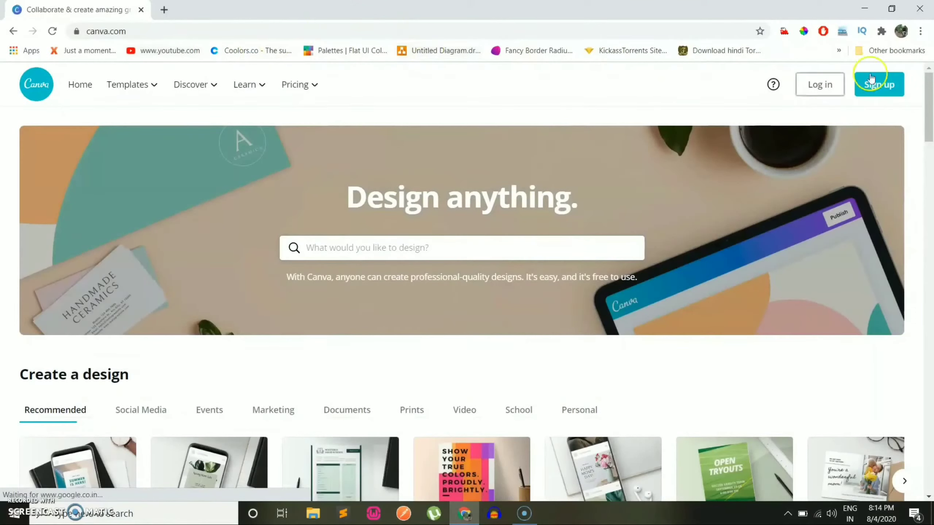
click(880, 85)
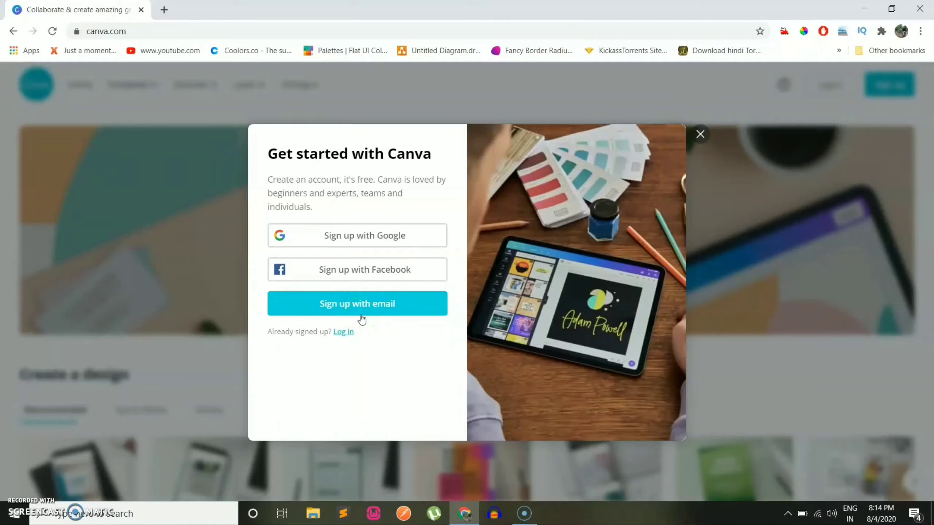
click(344, 334)
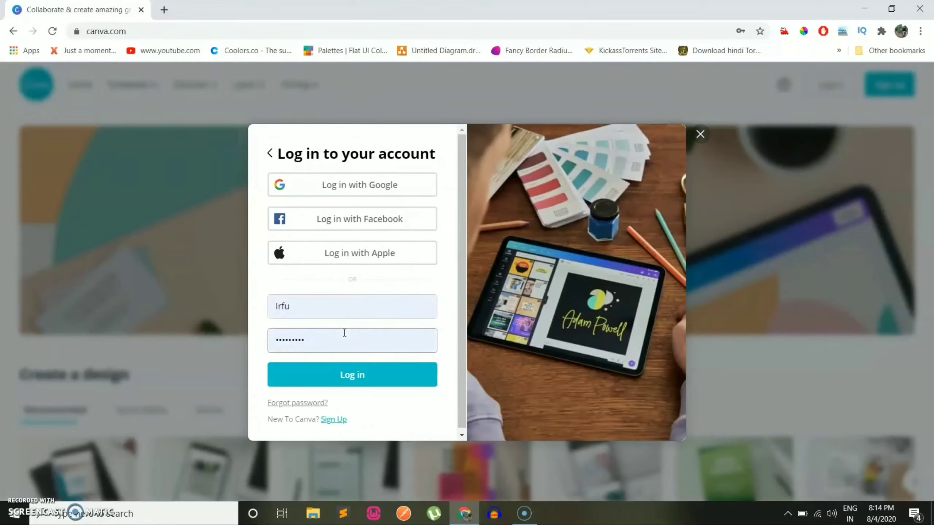
click(319, 308)
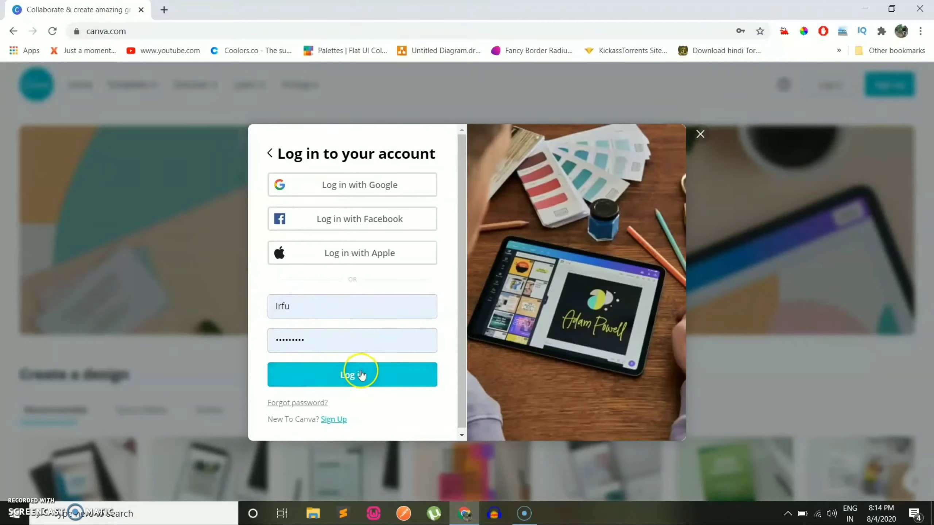
click(359, 378)
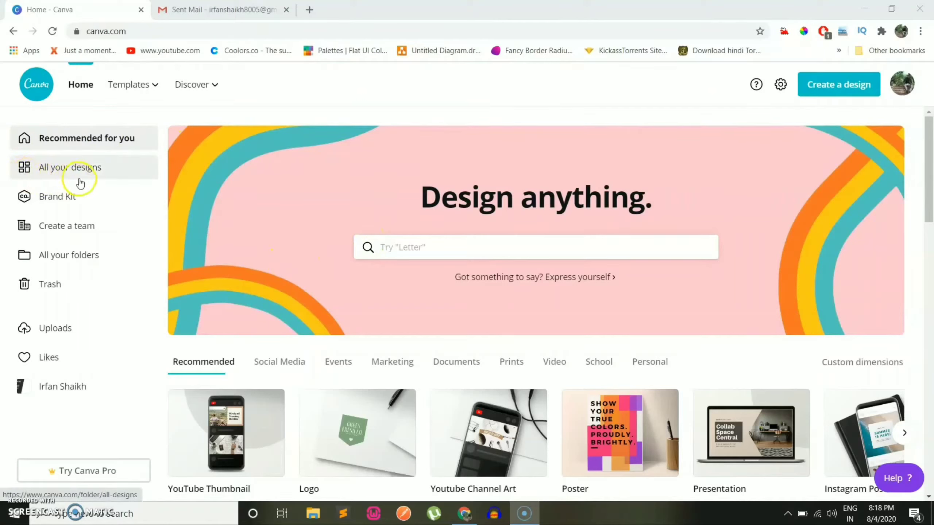
click(108, 174)
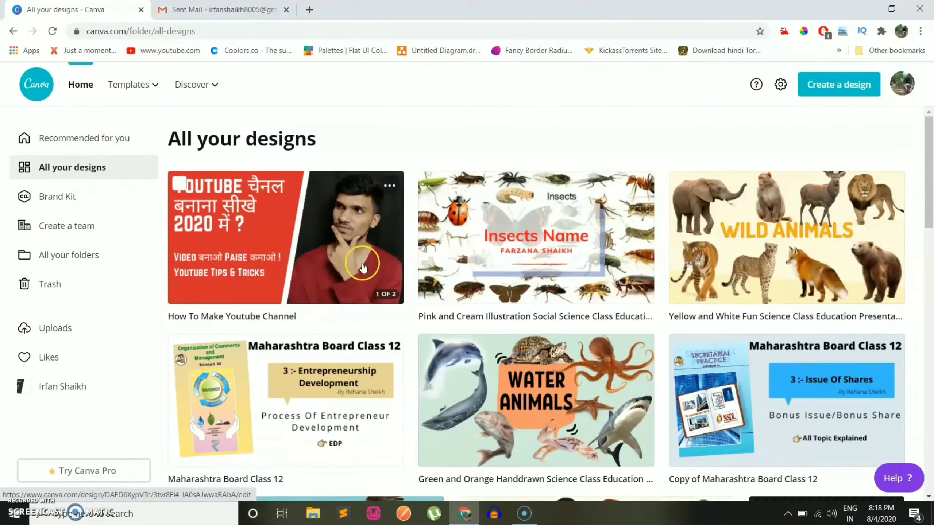
scroll(380, 293, down, 1)
scroll(391, 306, down, 1)
scroll(391, 305, down, 1)
scroll(391, 305, down, 1)
scroll(391, 305, down, 2)
scroll(391, 305, down, 2)
scroll(391, 306, up, 1)
scroll(391, 309, up, 5)
scroll(391, 310, up, 2)
scroll(392, 305, down, 3)
scroll(391, 305, down, 1)
scroll(392, 310, down, 1)
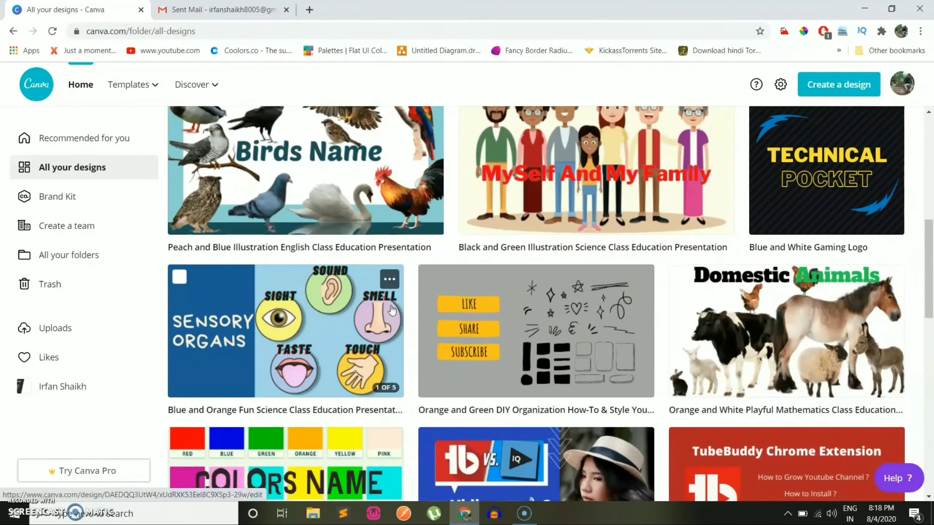
scroll(392, 310, down, 3)
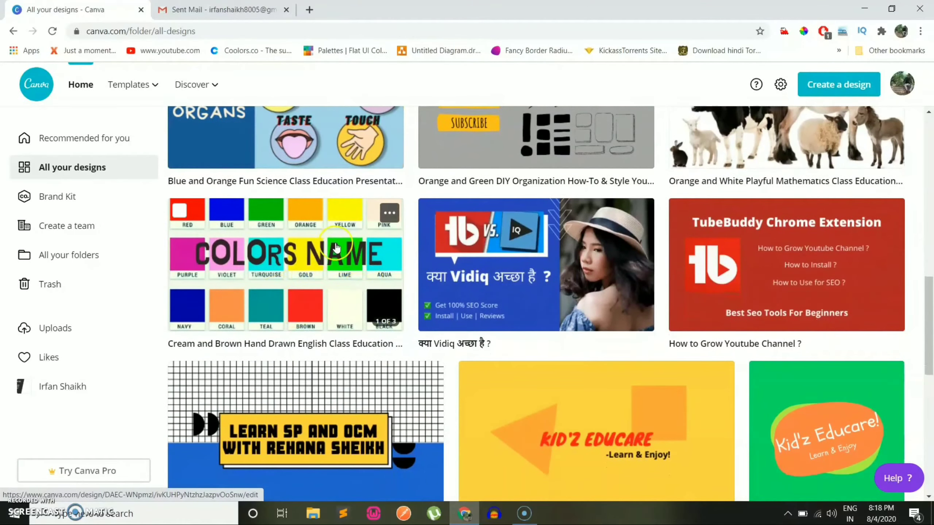
scroll(336, 248, down, 7)
scroll(336, 249, up, 1)
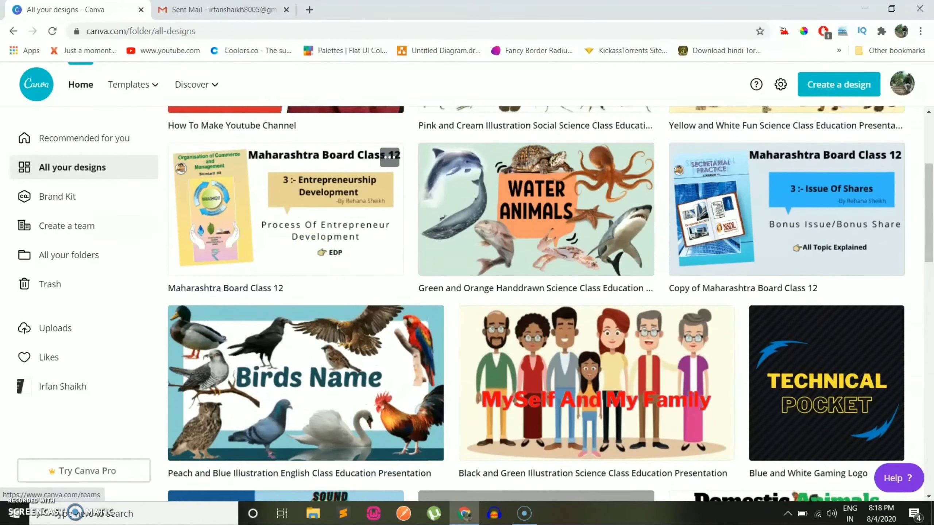
click(69, 204)
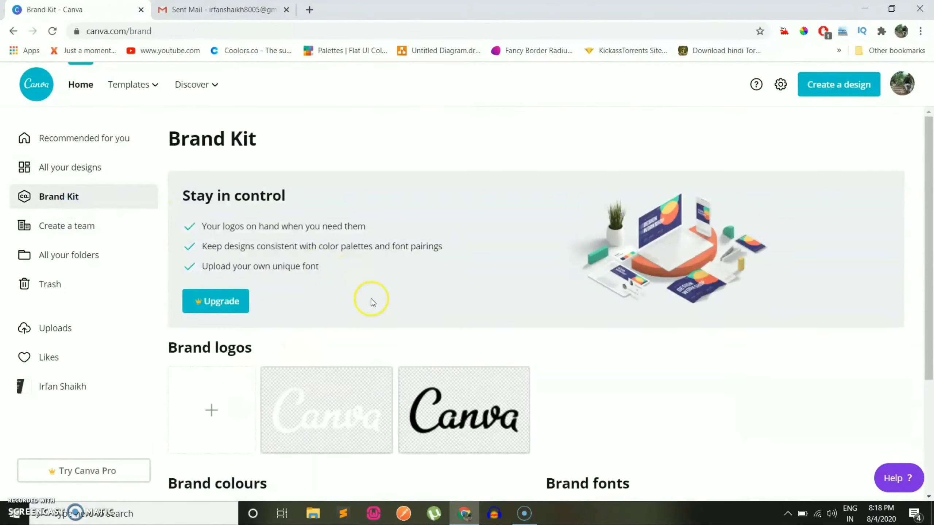
scroll(371, 302, down, 2)
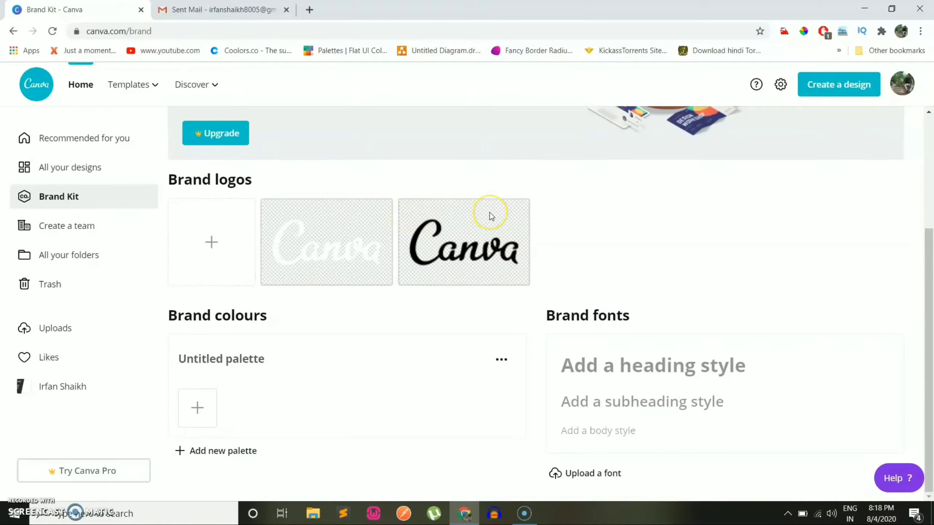
click(83, 226)
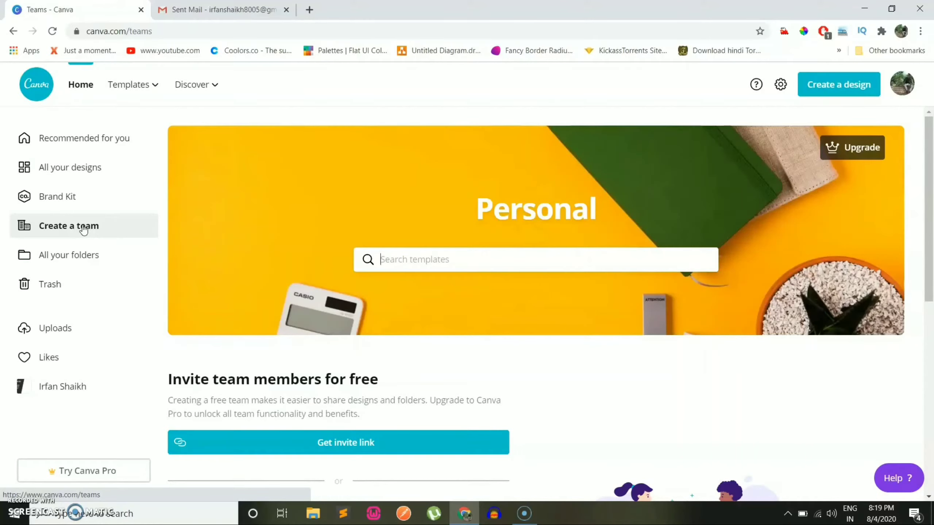
click(56, 257)
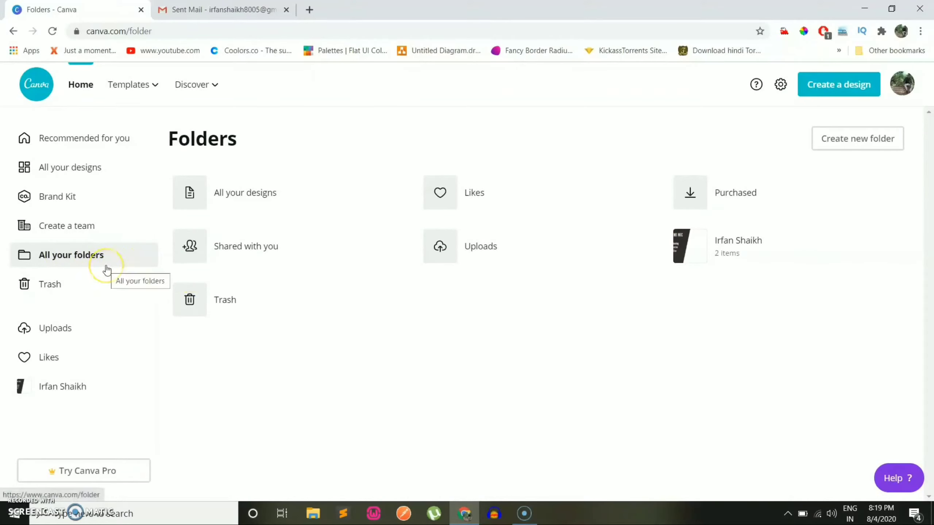
click(79, 293)
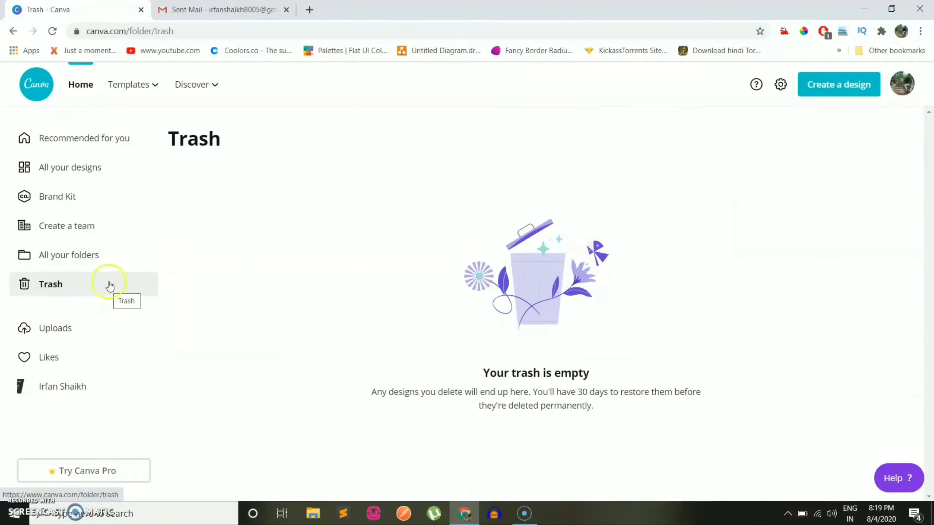
click(81, 89)
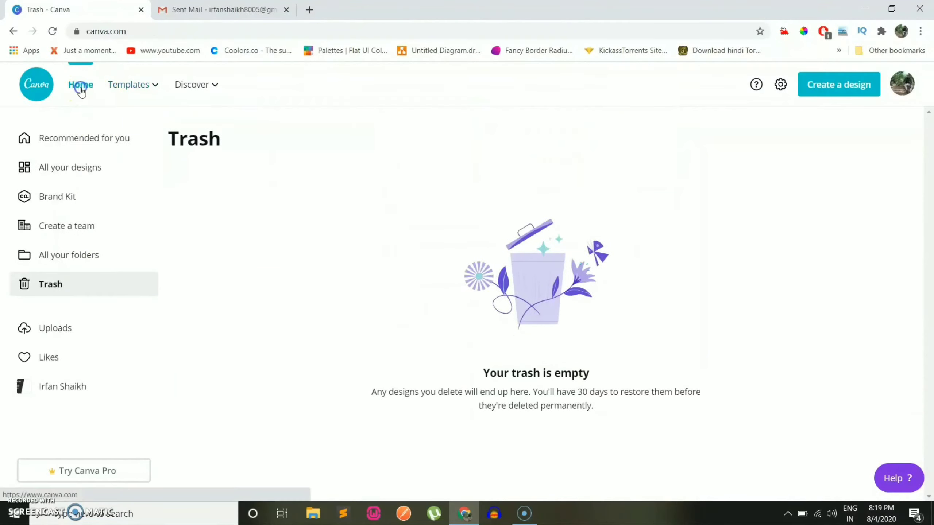
scroll(219, 247, down, 3)
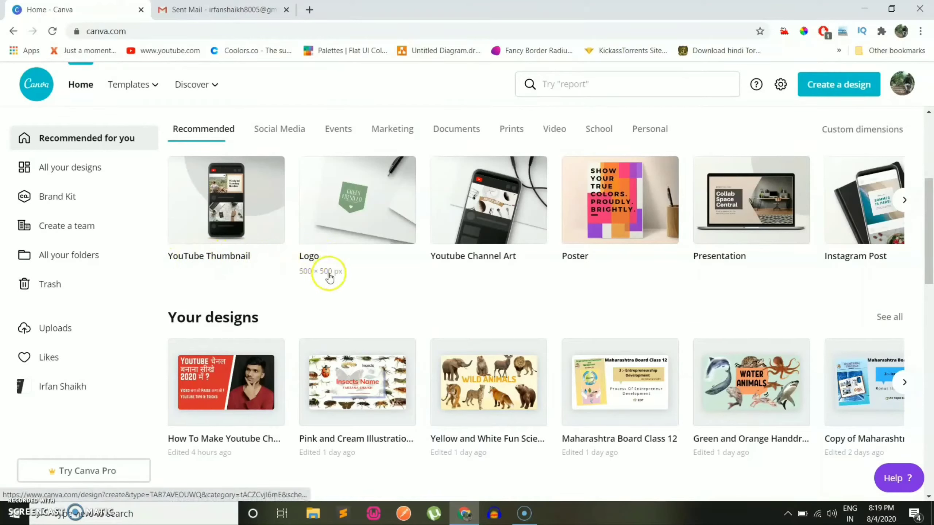
click(905, 202)
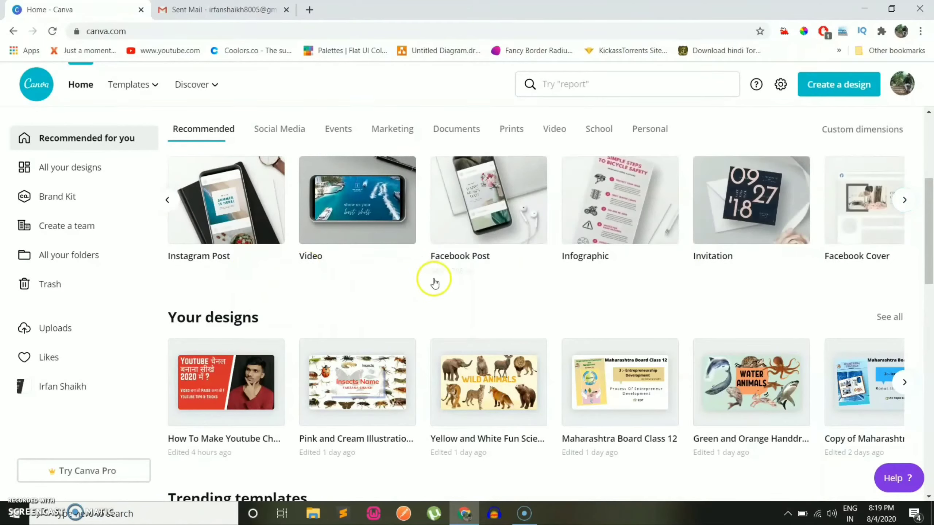
scroll(329, 279, down, 3)
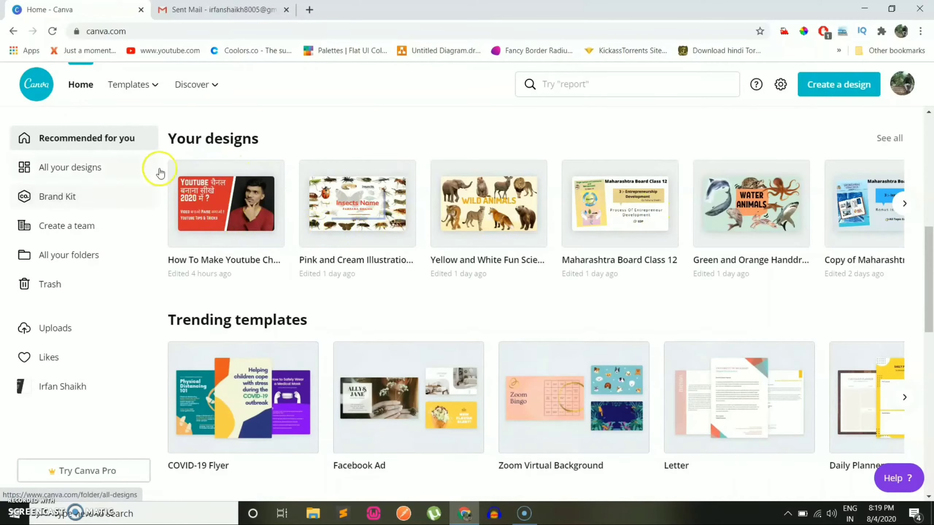
scroll(406, 228, down, 3)
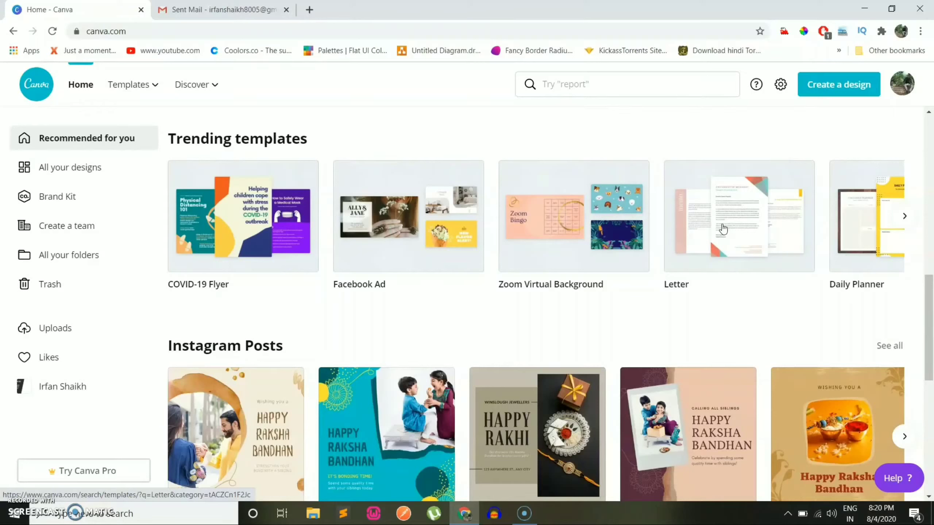
scroll(722, 229, down, 2)
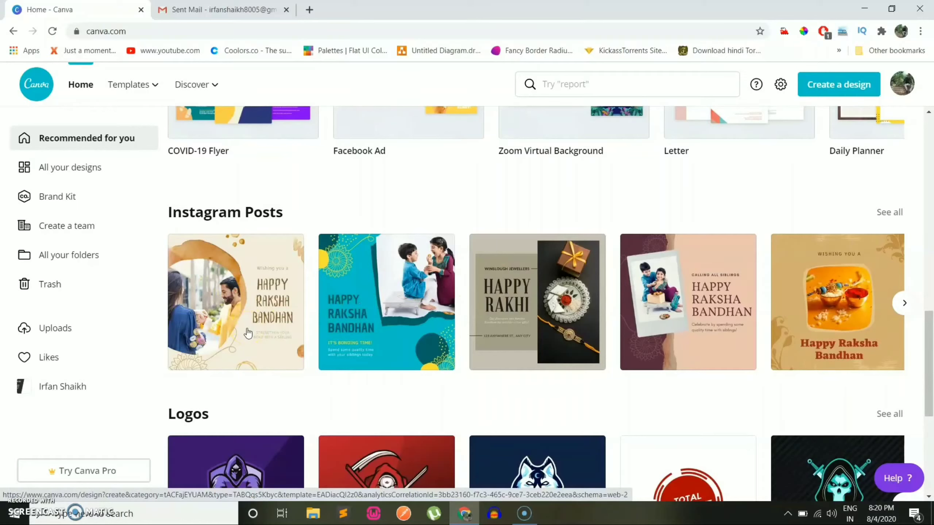
scroll(247, 333, down, 2)
scroll(241, 322, down, 1)
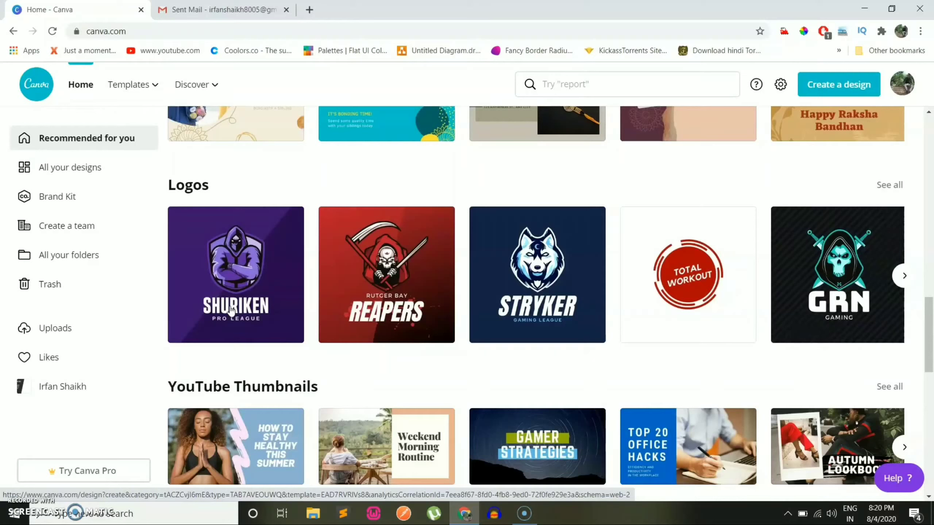
scroll(231, 311, down, 2)
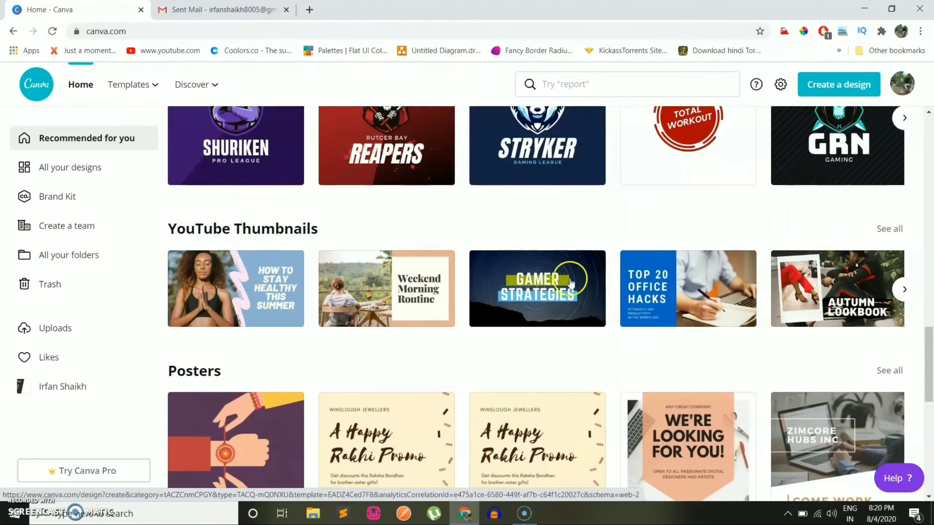
click(905, 290)
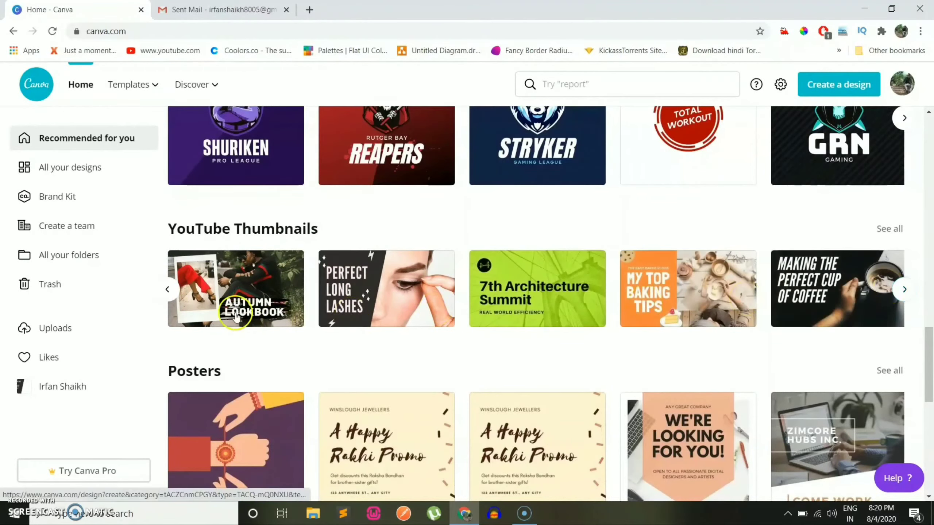
click(167, 289)
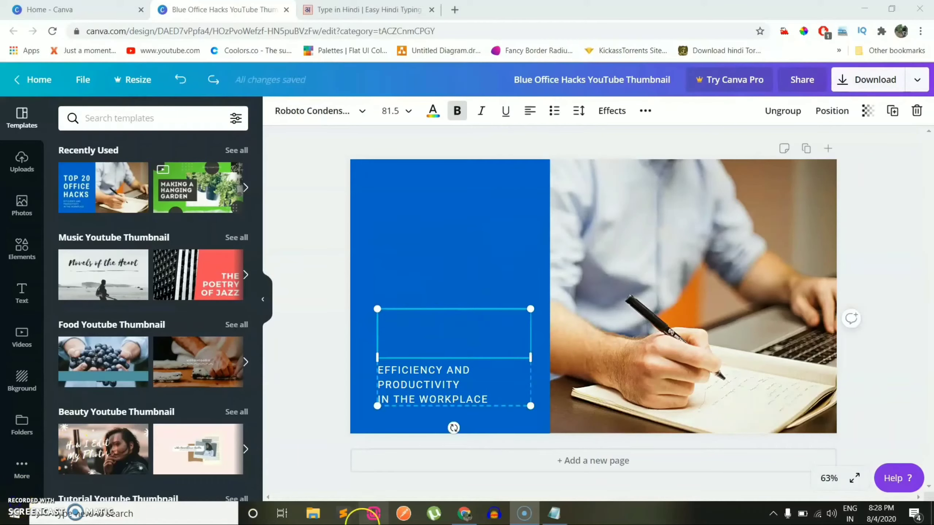
Paste 'Professional Thumbnail कैसे Create करे ?' from the notes into the empty heading at size 60.
click(555, 514)
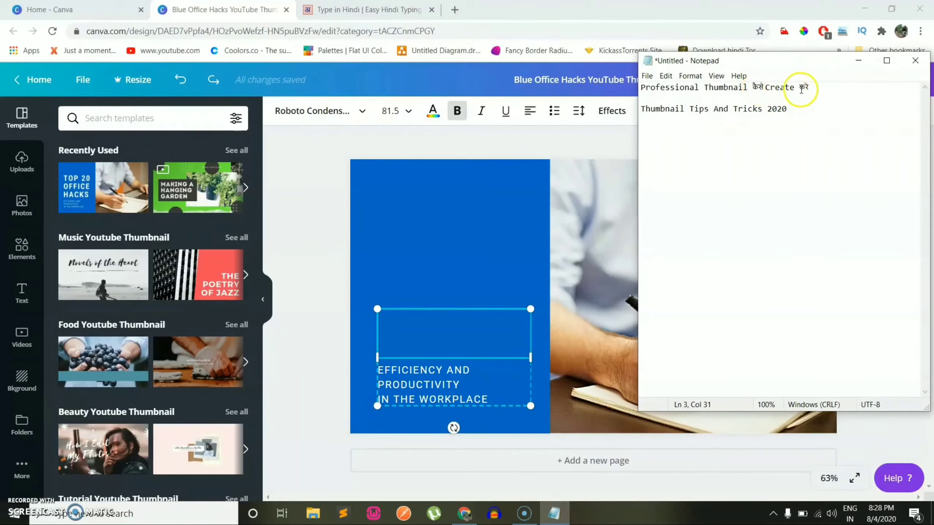
drag(809, 88, 661, 85)
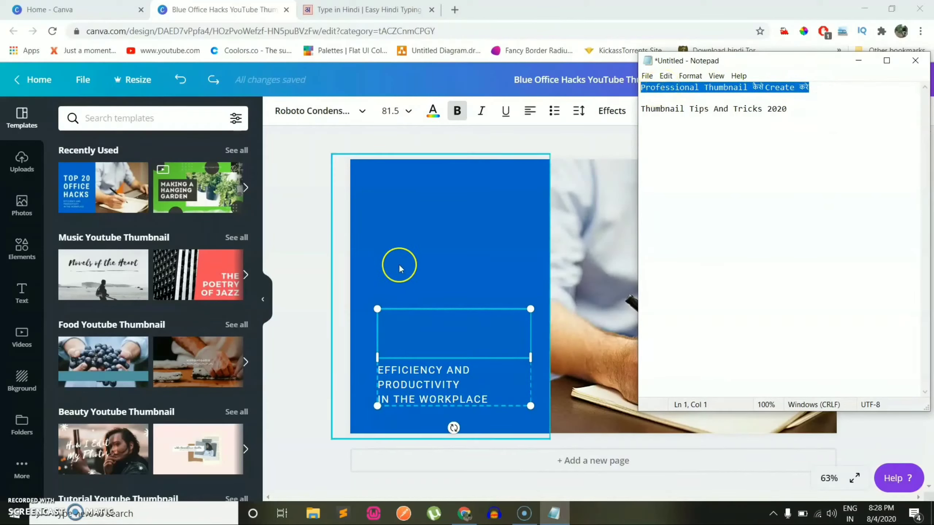
click(403, 323)
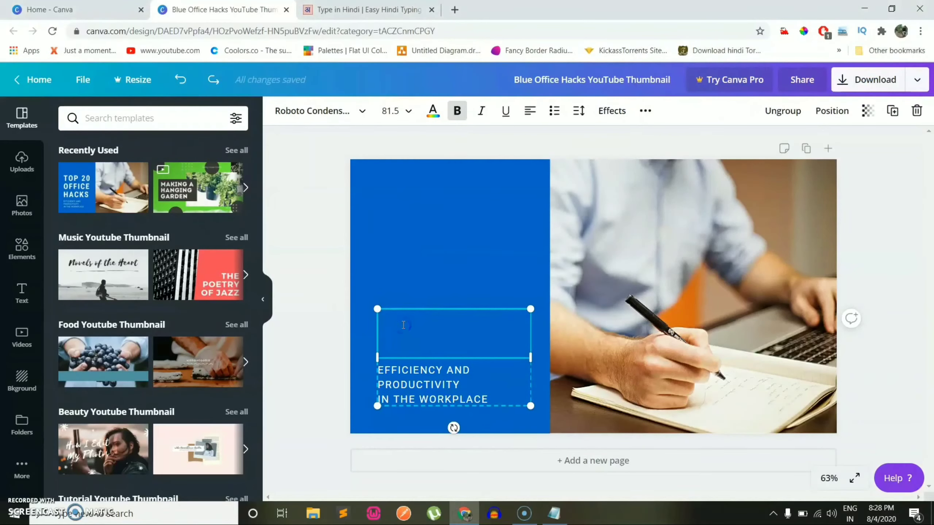
key(ctrl+v)
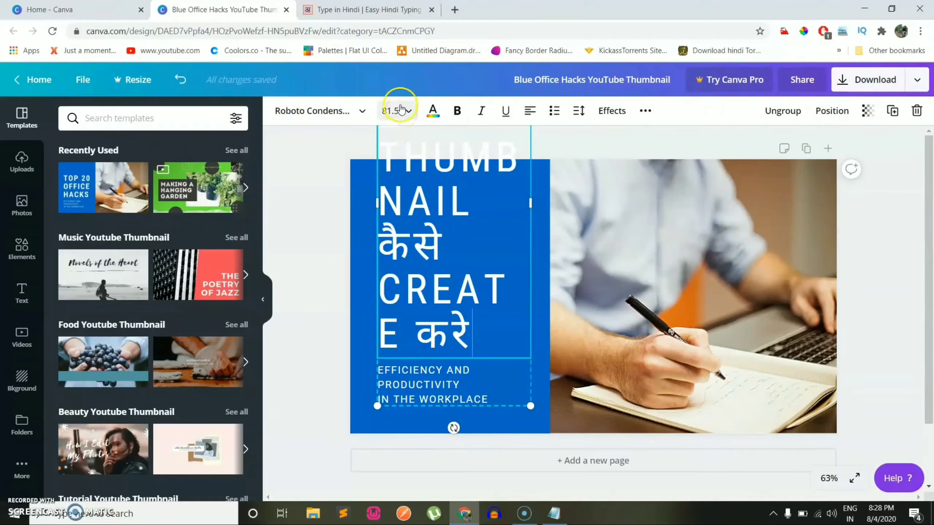
click(400, 109)
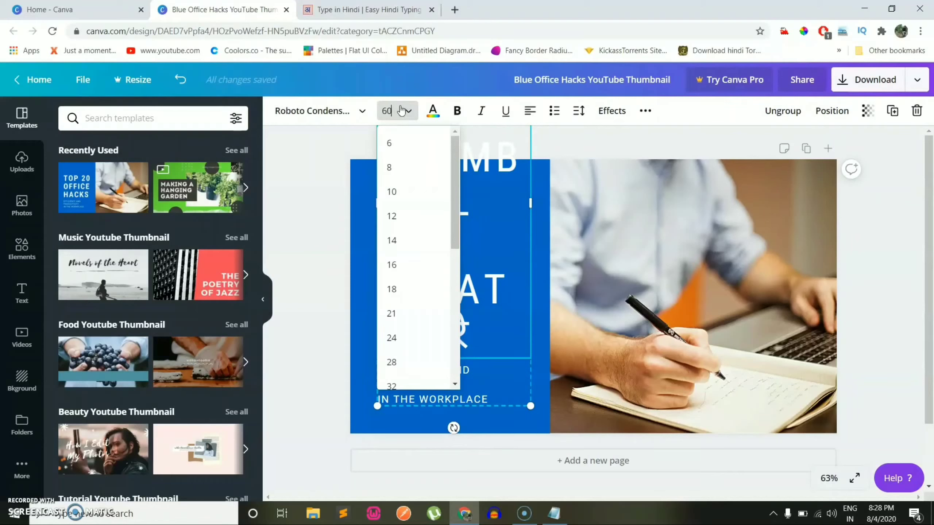
key(Return)
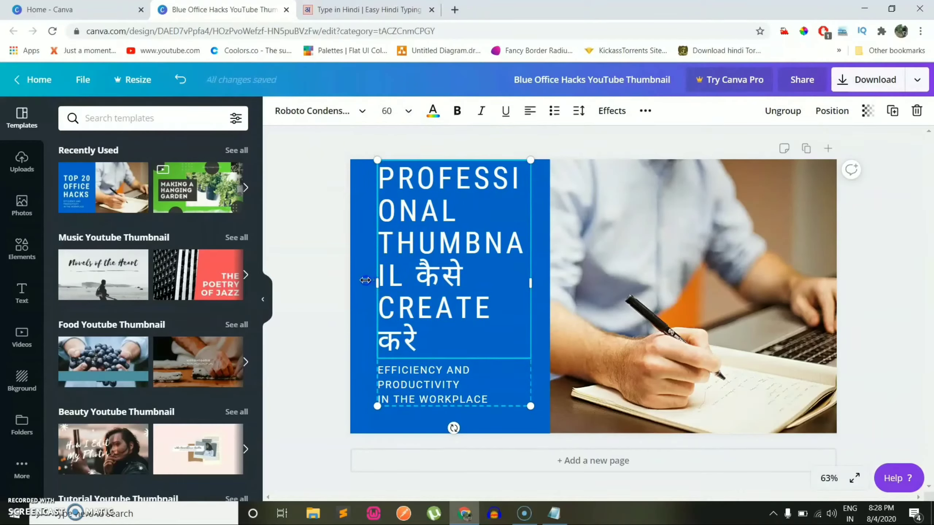
Widen the heading box on both the left and right sides.
drag(363, 280, 359, 280)
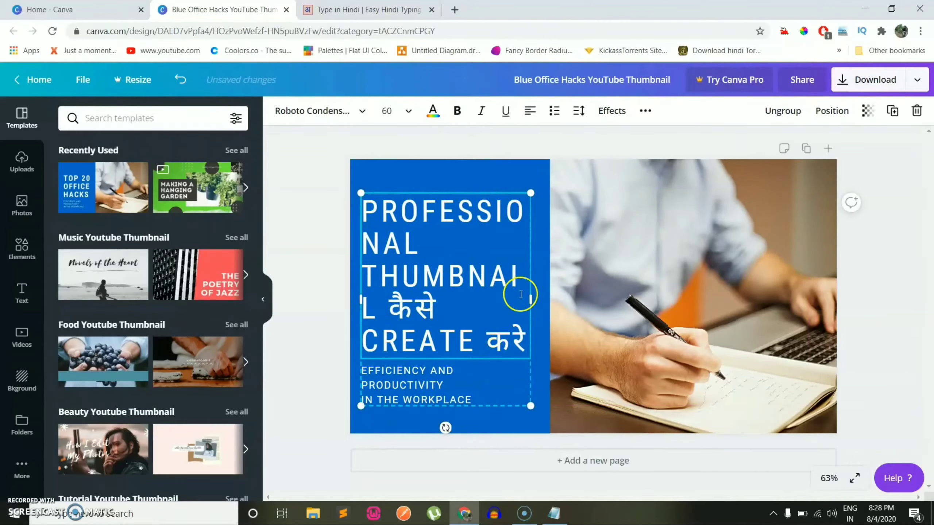
drag(533, 300, 546, 297)
click(467, 293)
drag(467, 292, 472, 260)
click(492, 245)
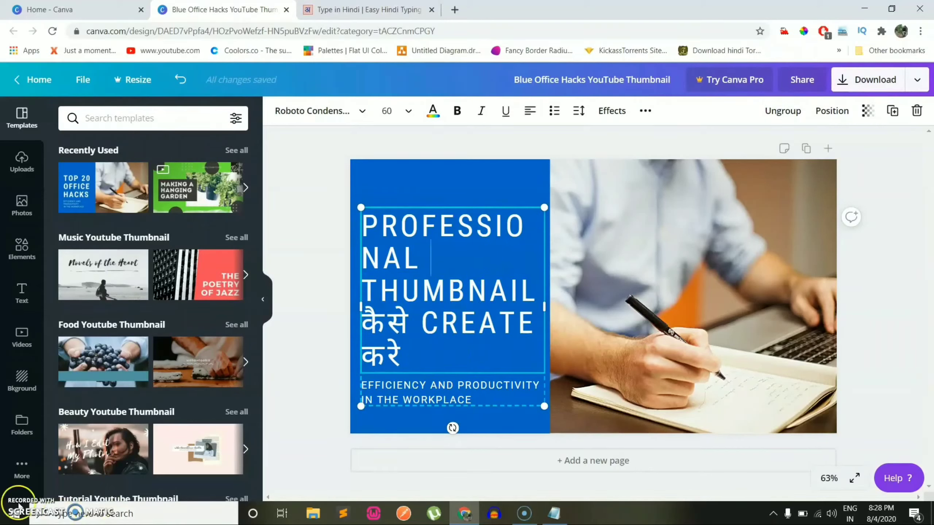
Stretch the blue background panel wider to the right.
click(551, 297)
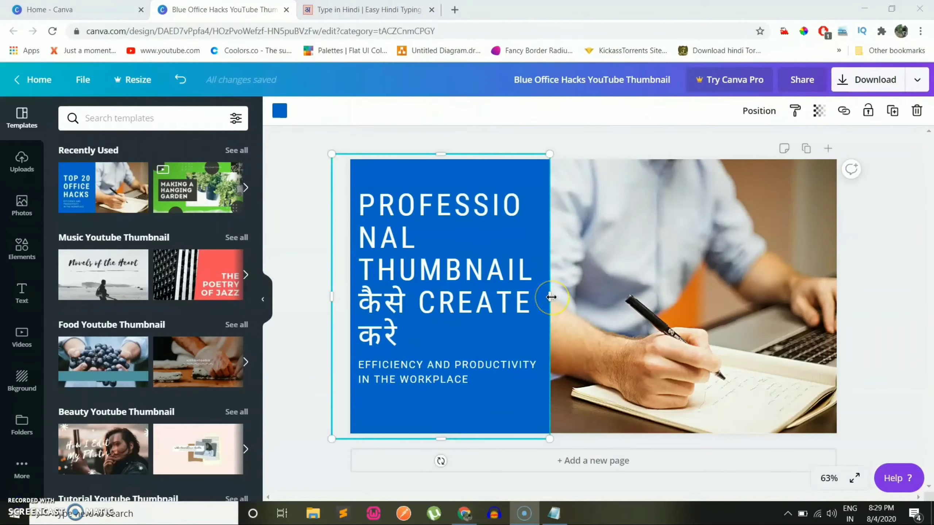
click(552, 297)
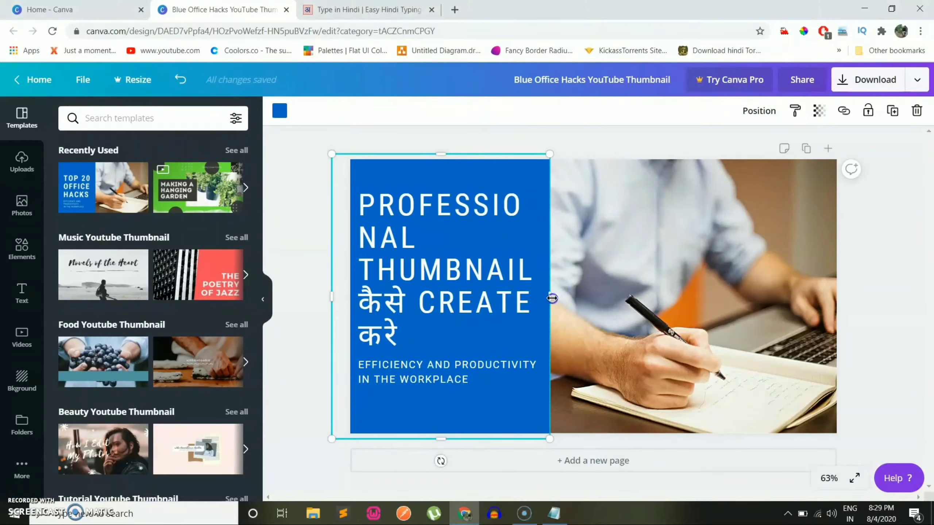
drag(553, 298, 628, 295)
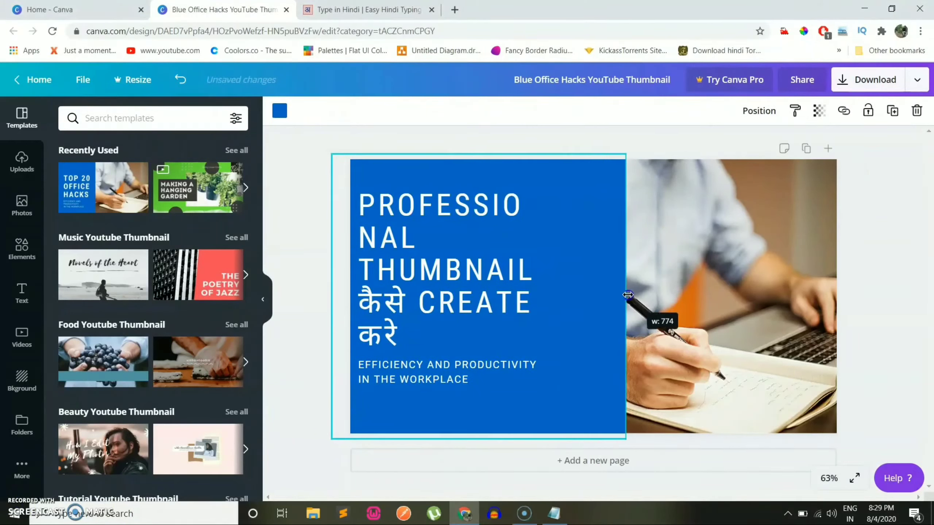
drag(628, 295, 621, 295)
Widen and reposition the text group so the heading fits on three lines.
click(537, 294)
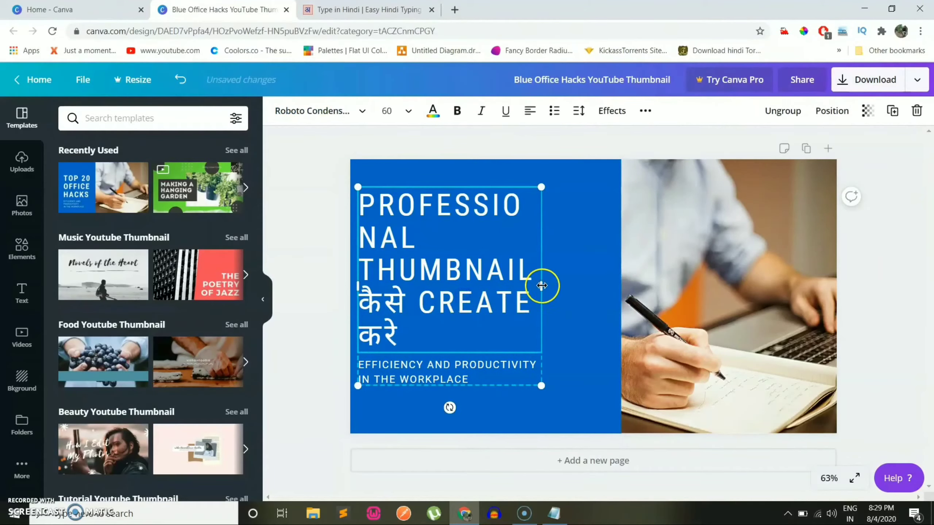
drag(543, 284, 592, 284)
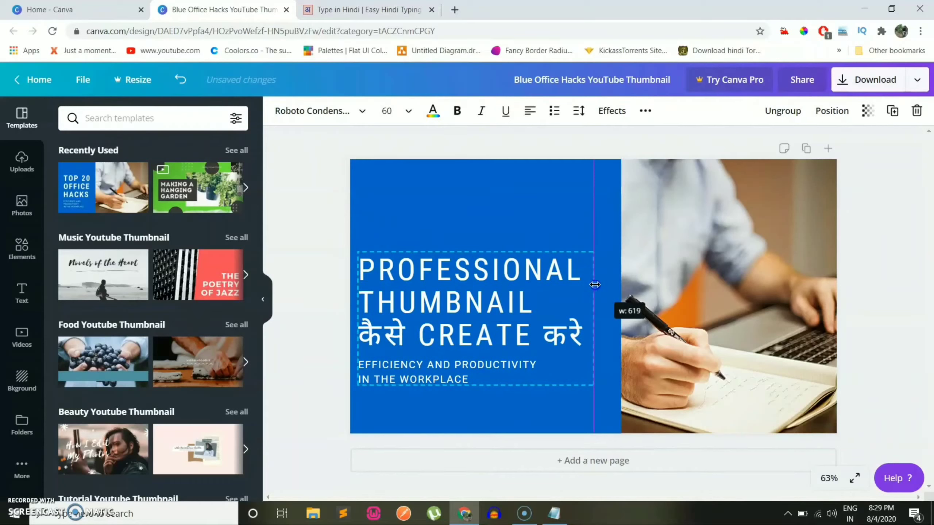
drag(596, 285, 595, 285)
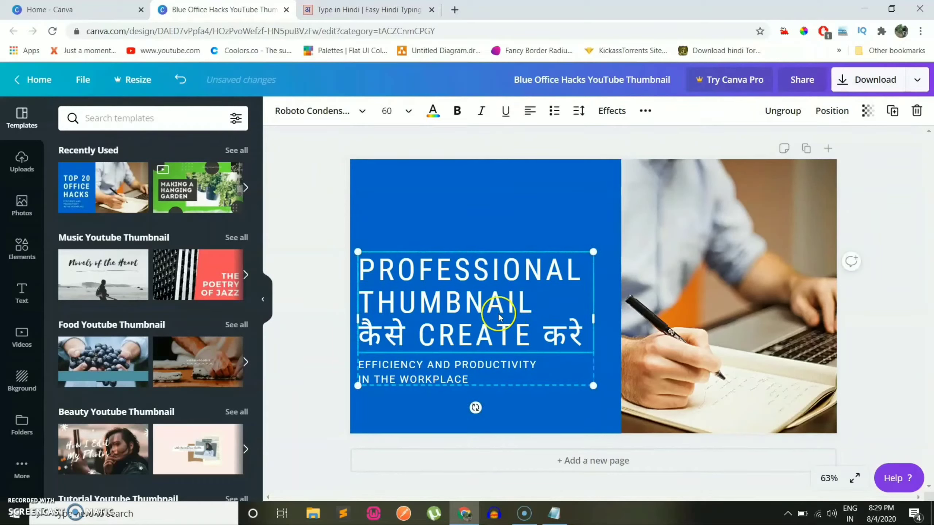
mouse_move(500, 310)
mouse_down()
mouse_move(520, 283)
mouse_move(515, 290)
mouse_up()
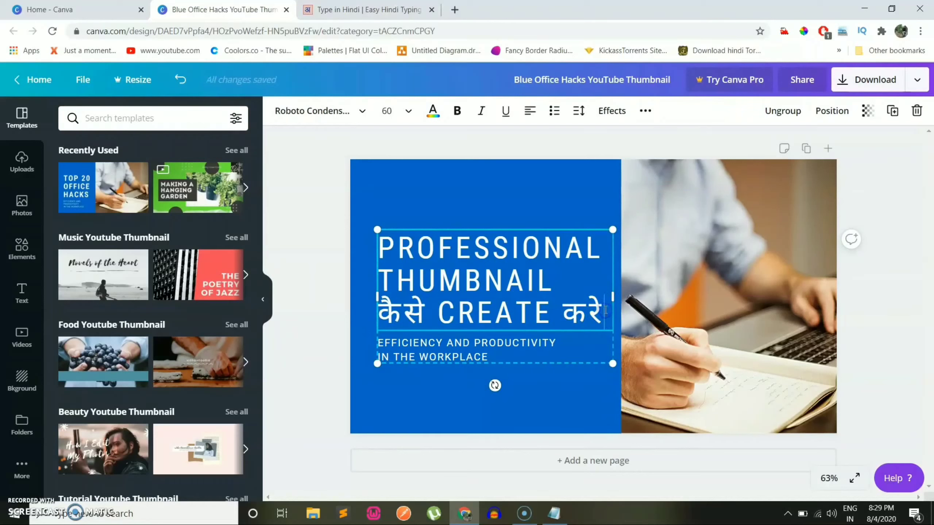
text( ?)
key(ctrl+z)
text(?)
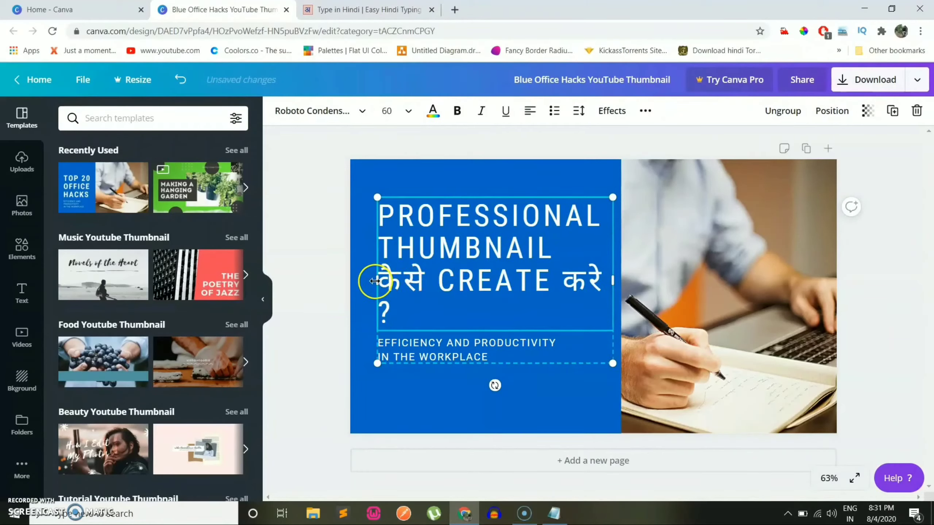
drag(375, 281, 358, 282)
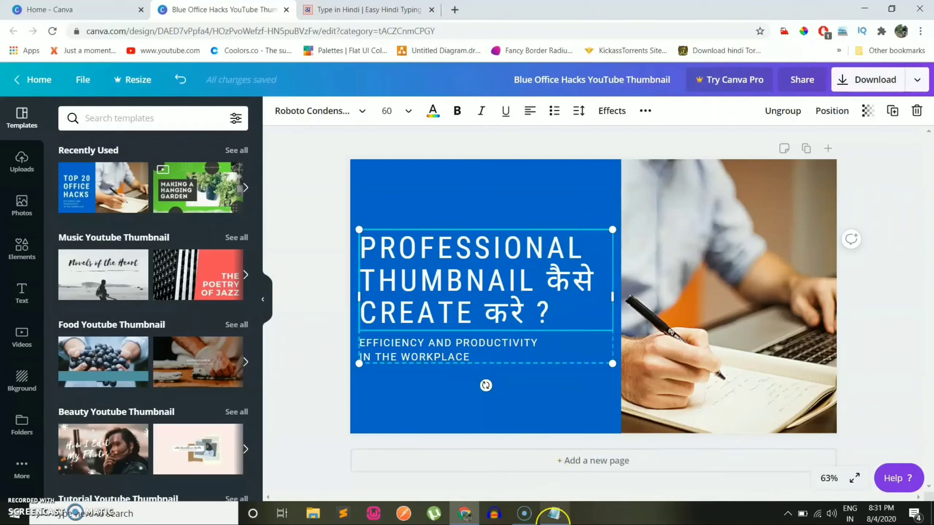
Replace the subtitle with 'Thumbnail Tips And Tricks 2020' from the notes at size 30.
click(552, 513)
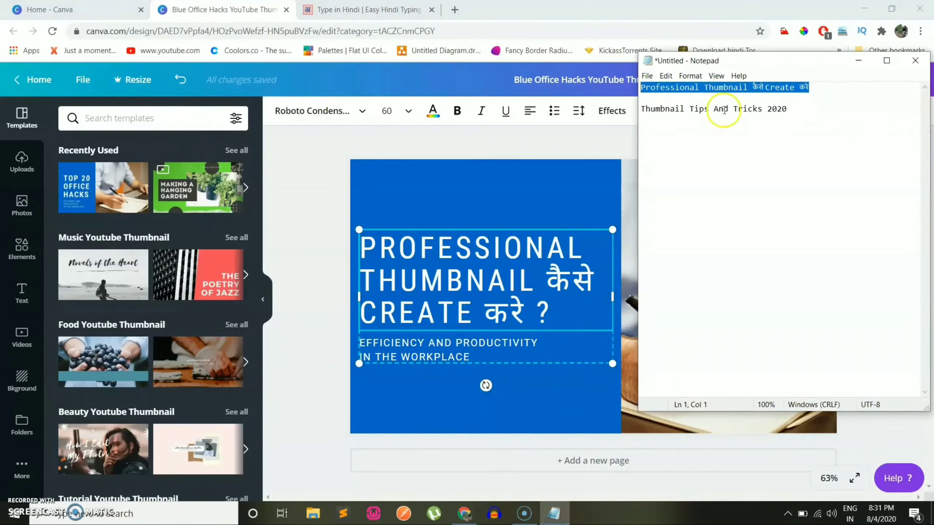
drag(795, 108, 648, 109)
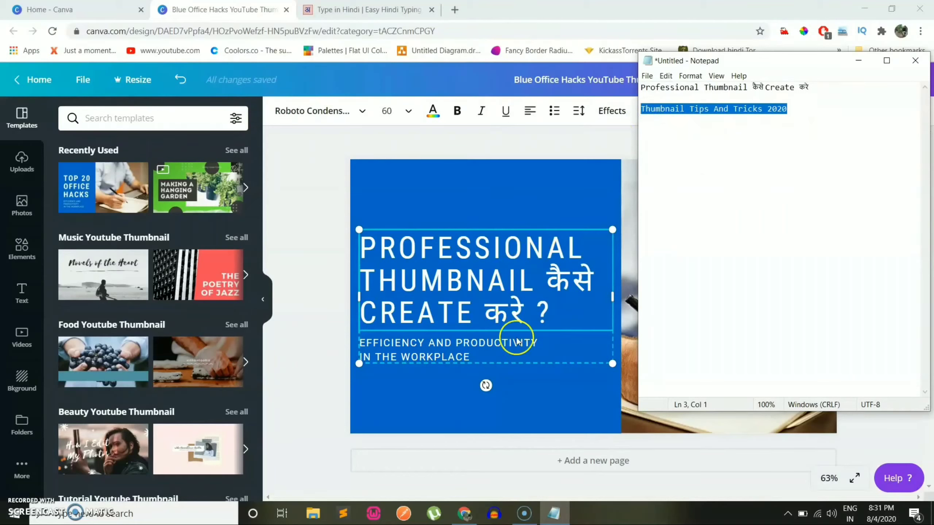
click(478, 344)
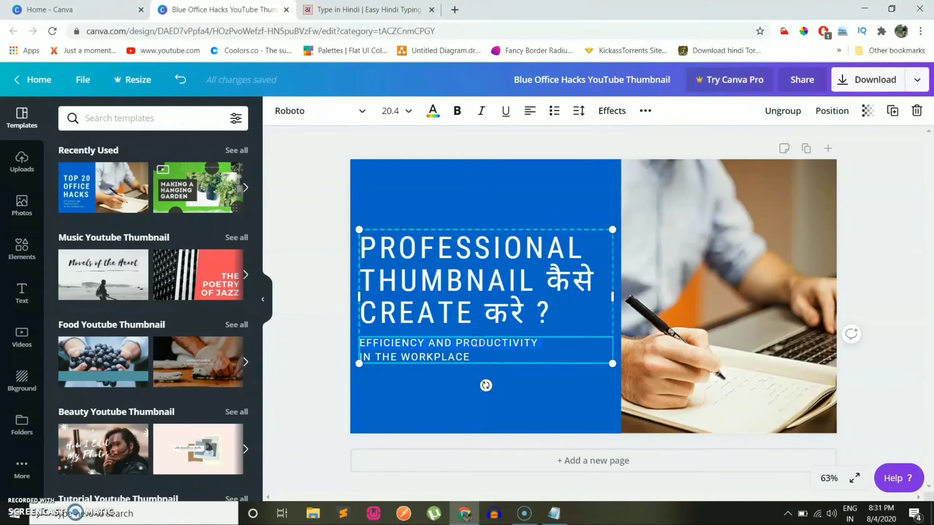
click(458, 356)
text(THUMBNAIL TIPS AND TRICKS 2020)
click(441, 361)
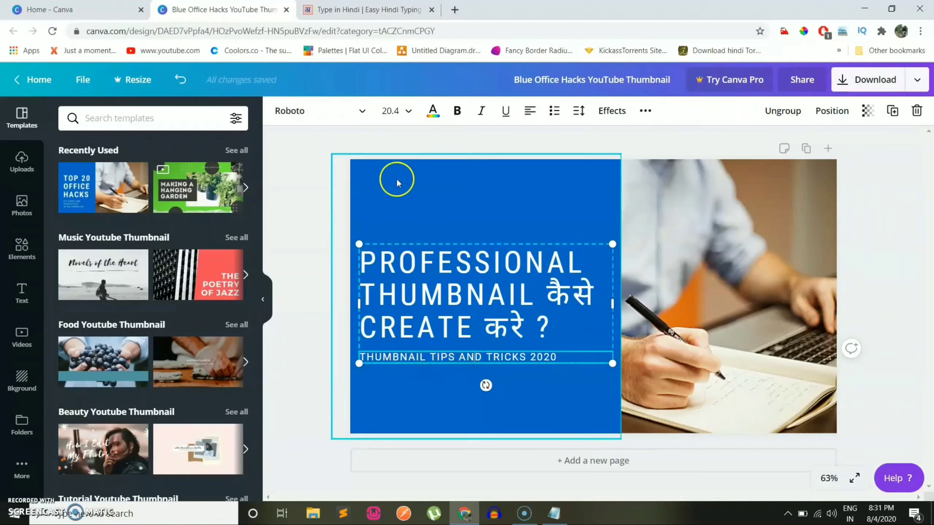
click(391, 111)
text(30)
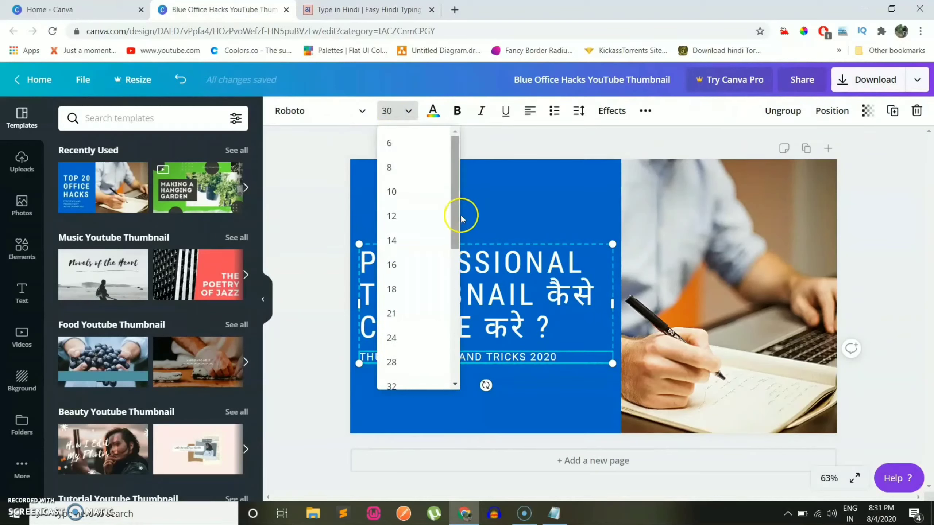
key(Return)
click(488, 362)
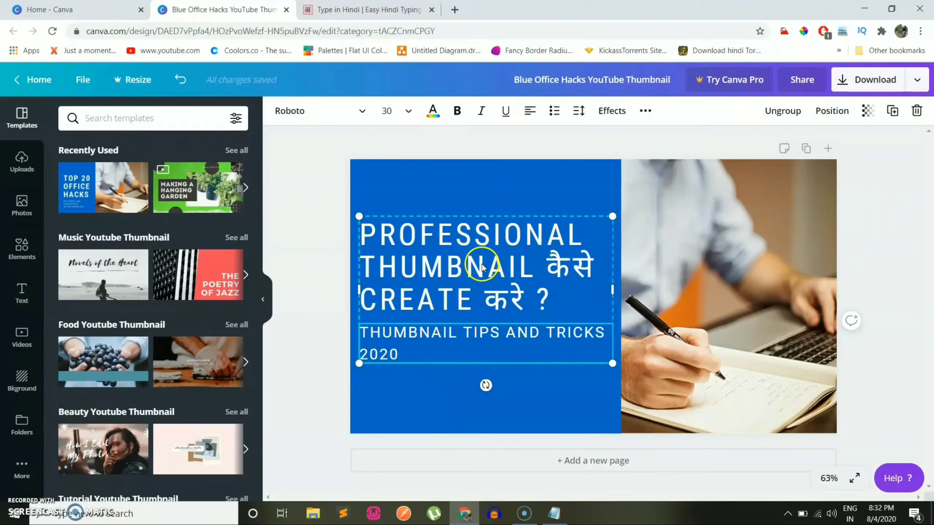
Drop an uploaded portrait onto the writing photo's frame.
click(431, 113)
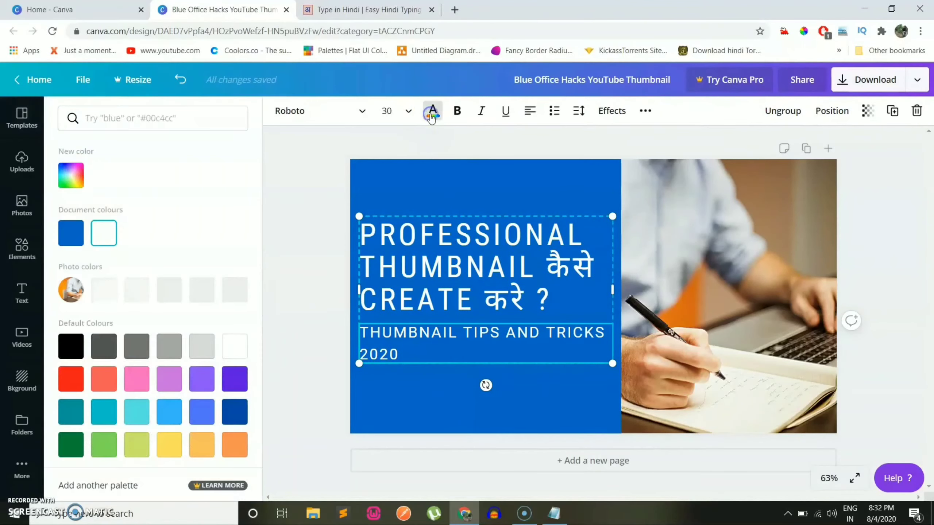
key(ctrl+z)
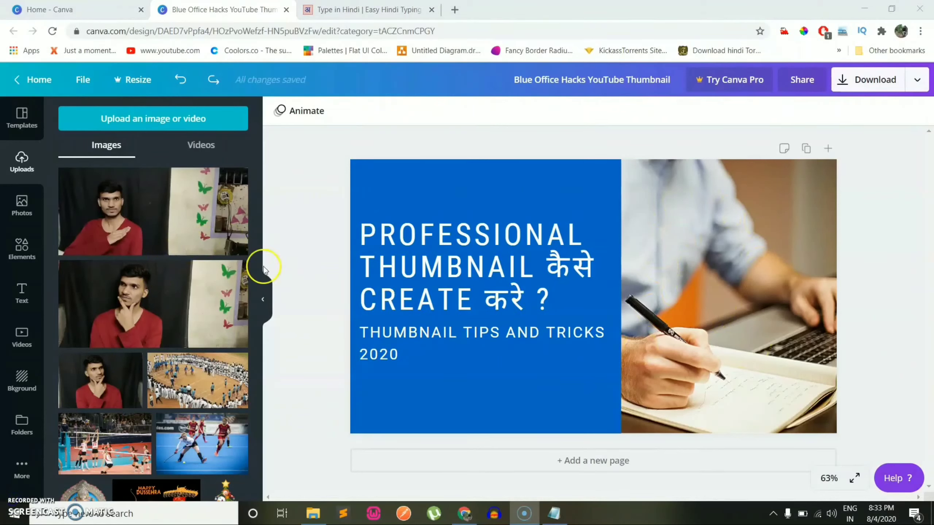
mouse_move(109, 212)
drag(127, 225, 823, 267)
click(751, 280)
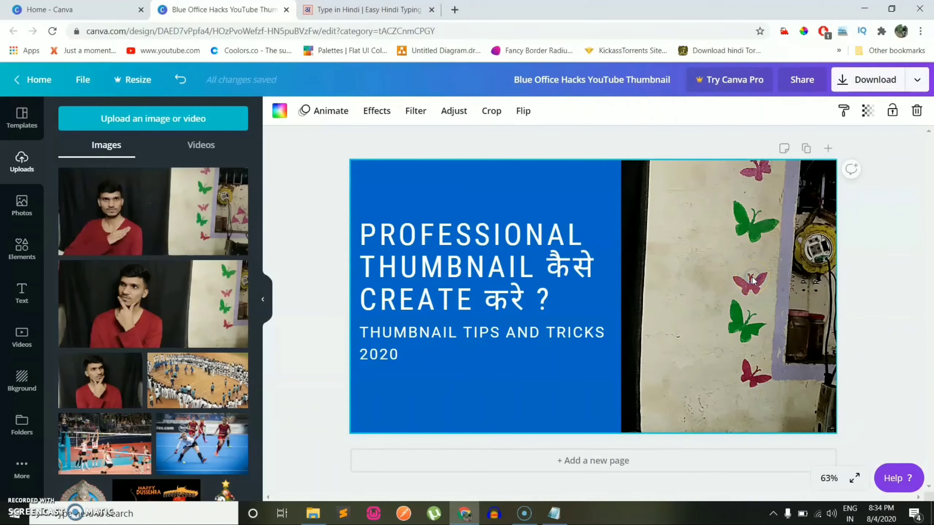
Reposition the portrait within its frame, then undo back to the writing photo.
click(491, 111)
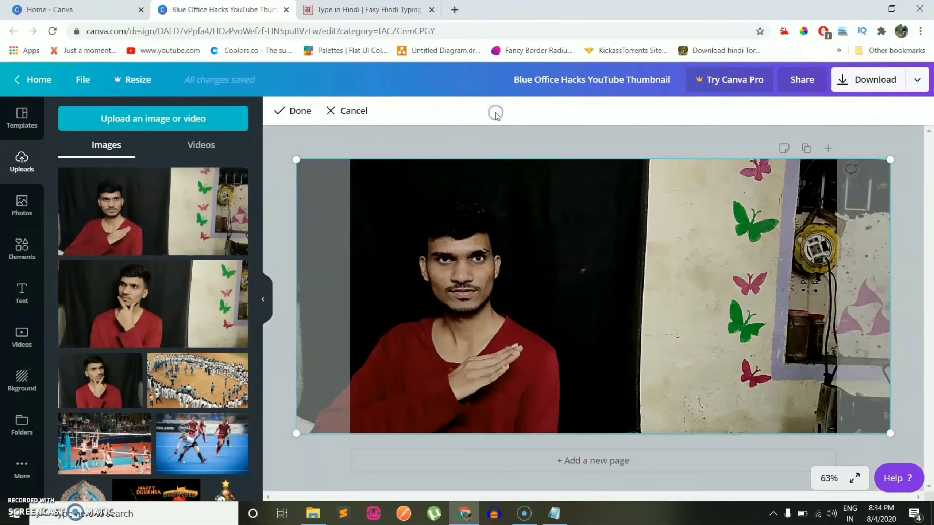
mouse_move(588, 247)
mouse_down()
mouse_move(547, 290)
mouse_move(684, 279)
mouse_move(555, 290)
mouse_move(663, 287)
mouse_move(538, 300)
mouse_move(665, 292)
mouse_move(561, 313)
mouse_move(670, 306)
mouse_up()
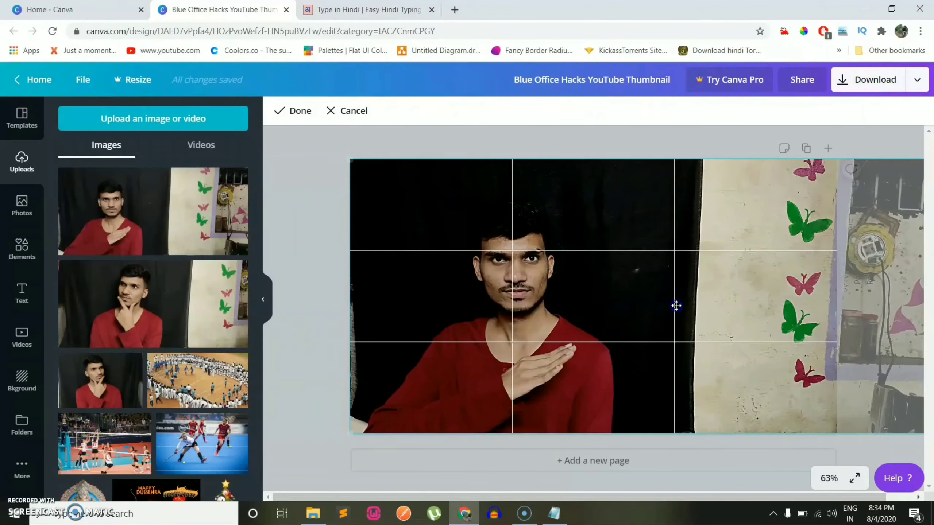
click(294, 110)
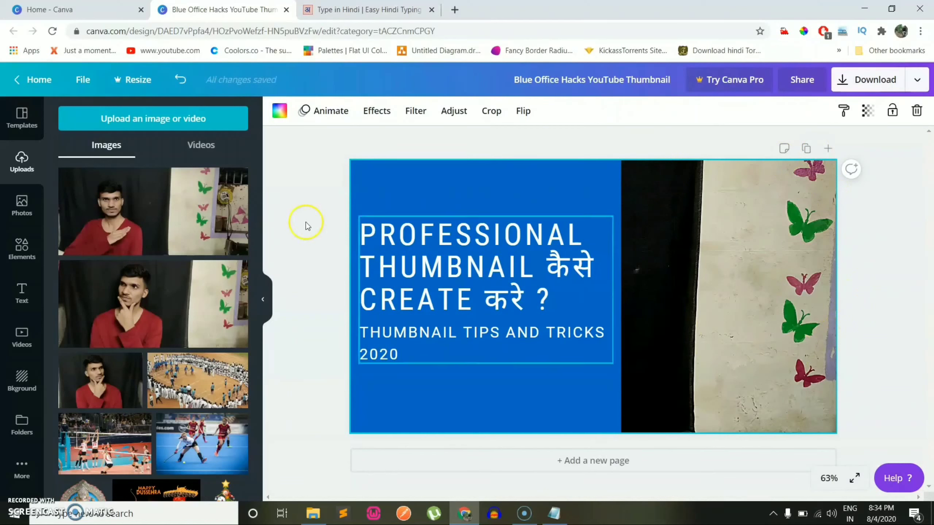
key(ctrl+z)
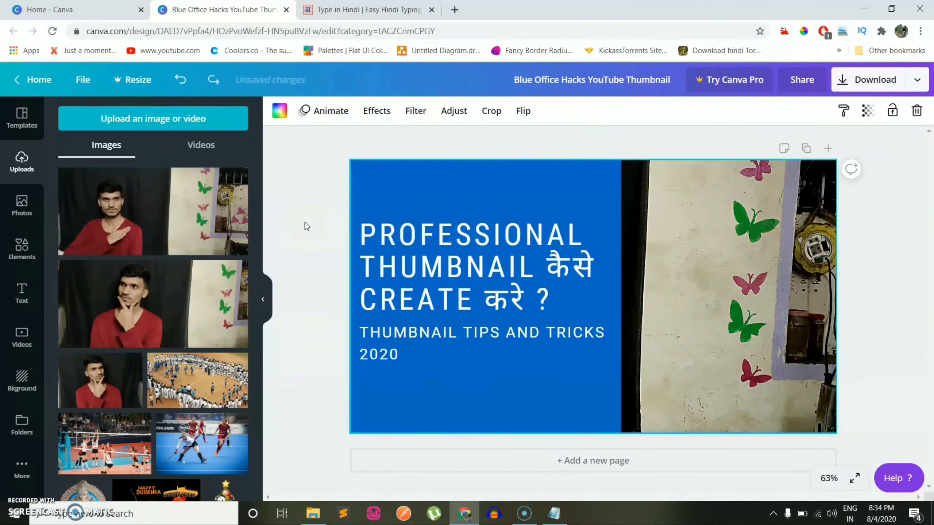
key(ctrl+z)
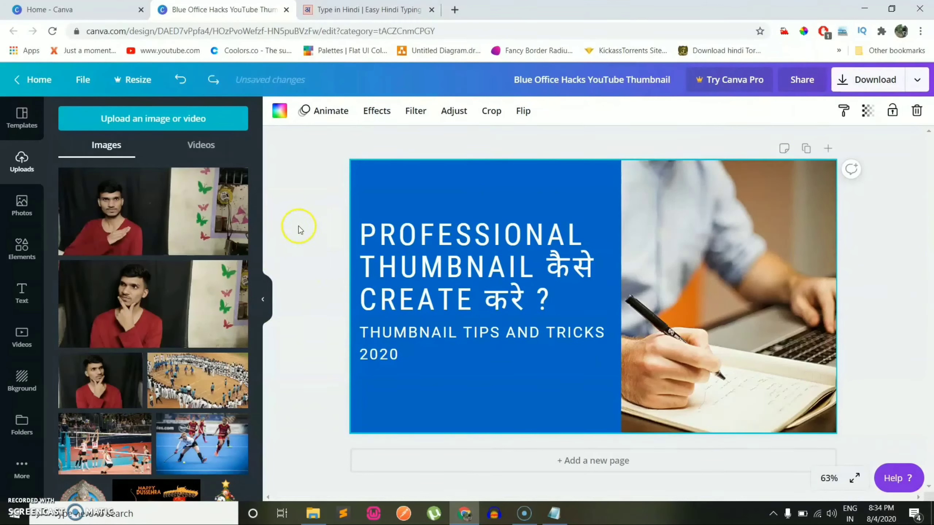
Set the writing photo's brightness from -13 to 0 in the Adjust settings.
click(378, 116)
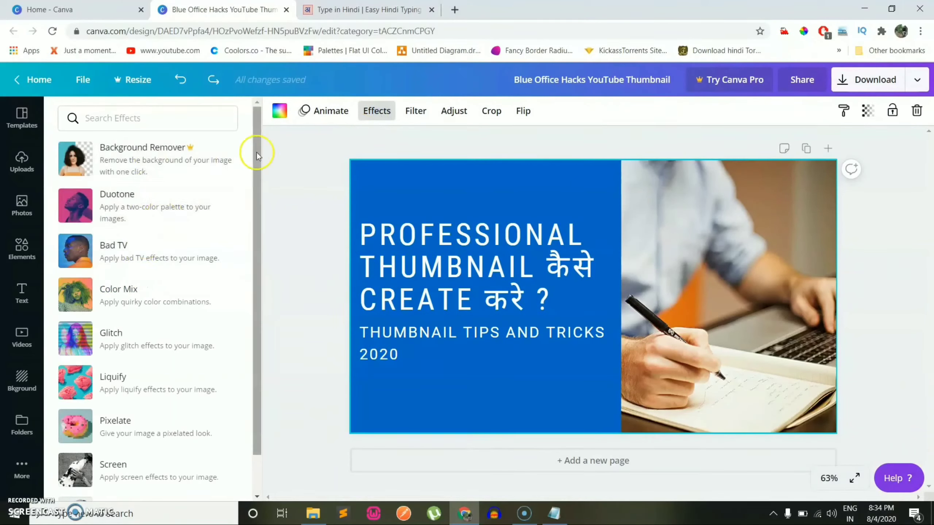
click(416, 113)
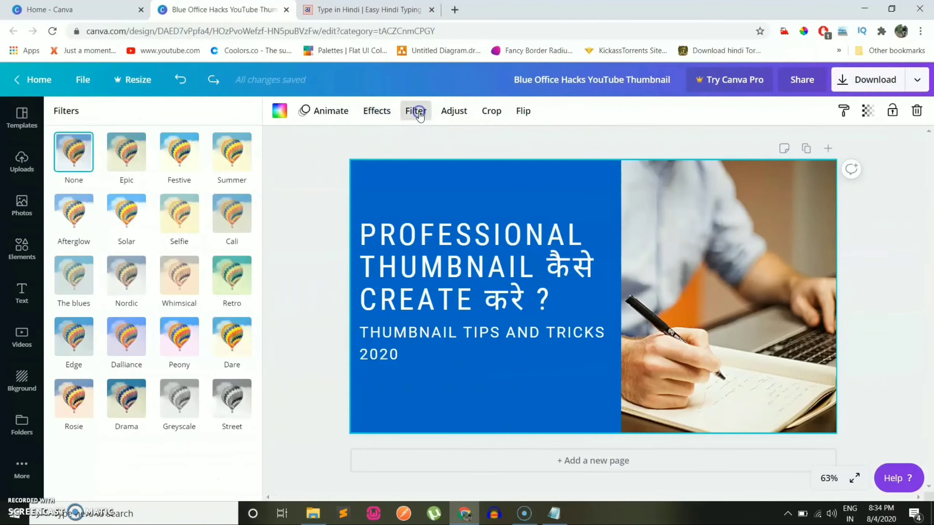
click(458, 115)
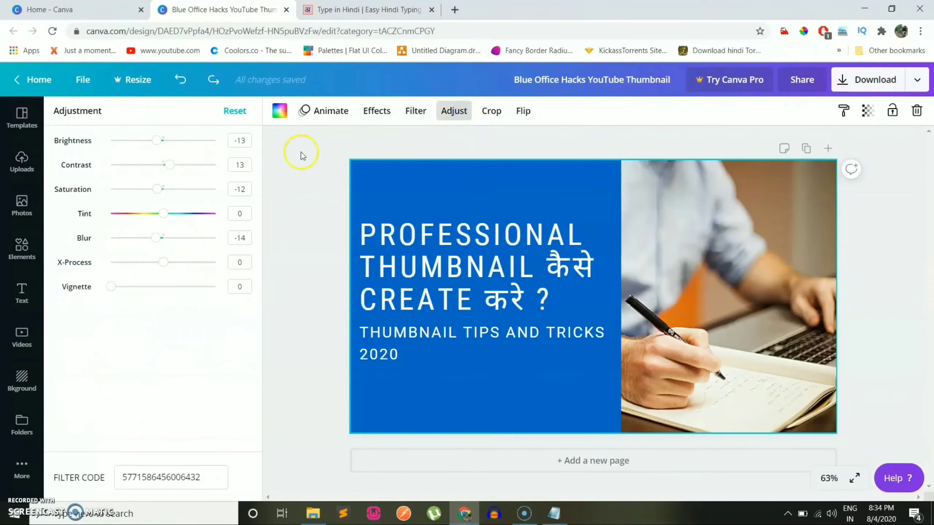
drag(149, 141, 161, 144)
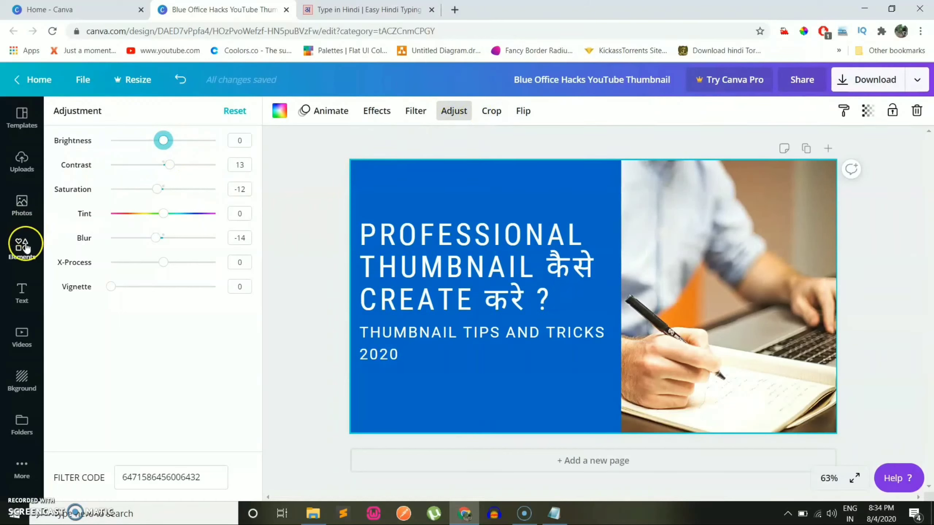
click(22, 294)
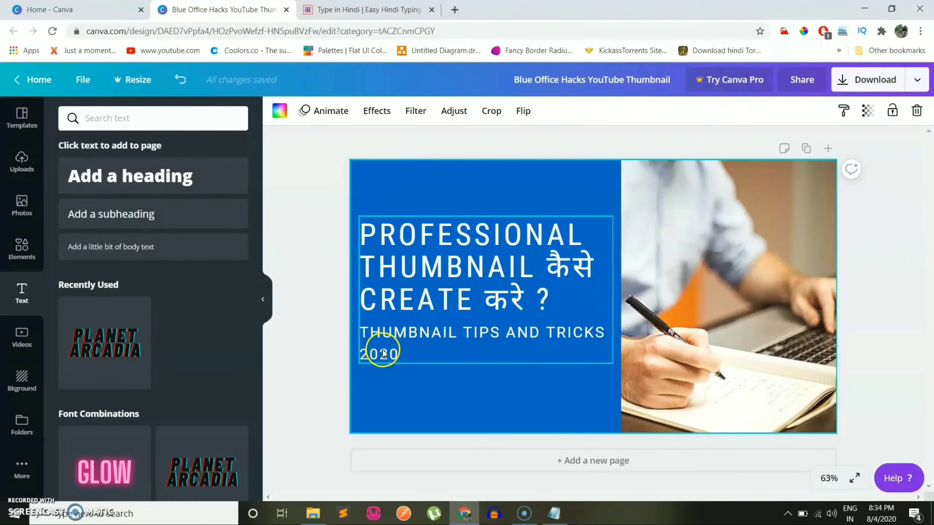
Browse Elements and Videos, then select the blue panel and keep its #0066cc colour.
click(22, 252)
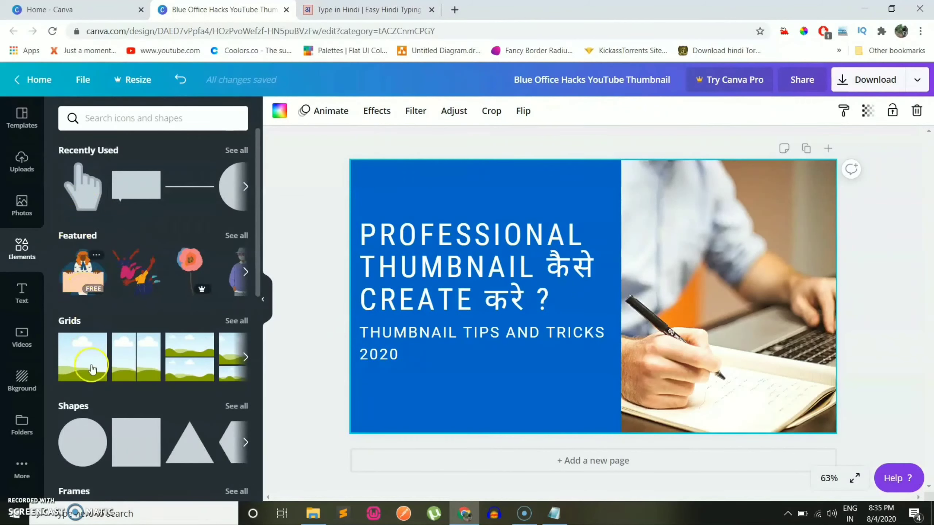
scroll(130, 418, down, 2)
scroll(131, 418, down, 1)
scroll(132, 422, down, 2)
scroll(131, 423, down, 1)
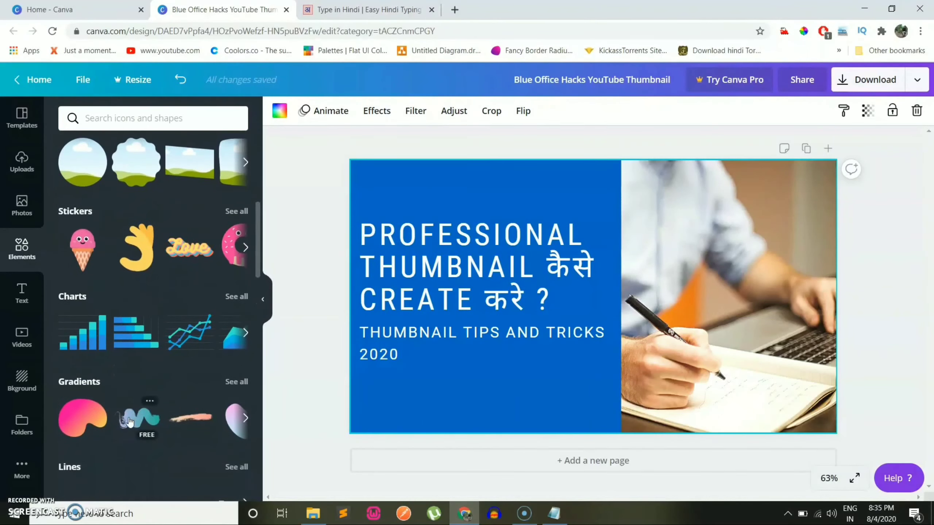
click(24, 339)
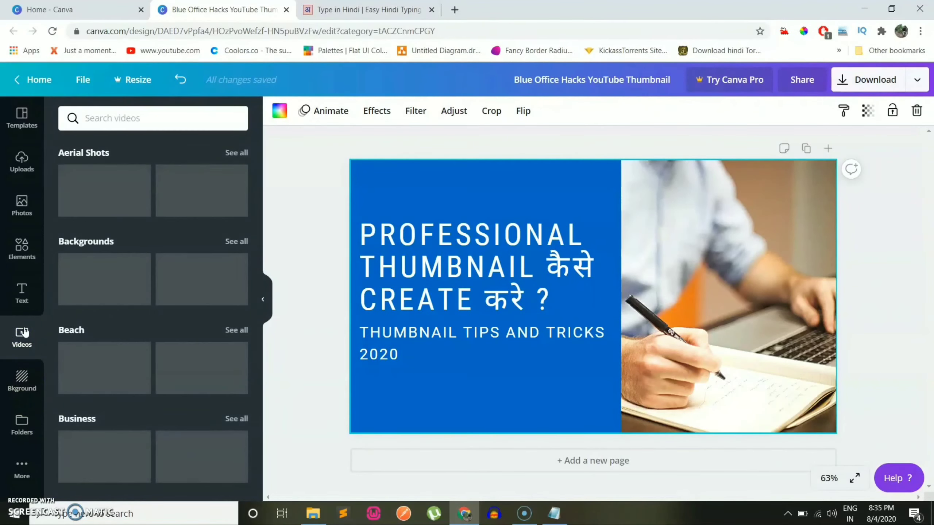
click(24, 381)
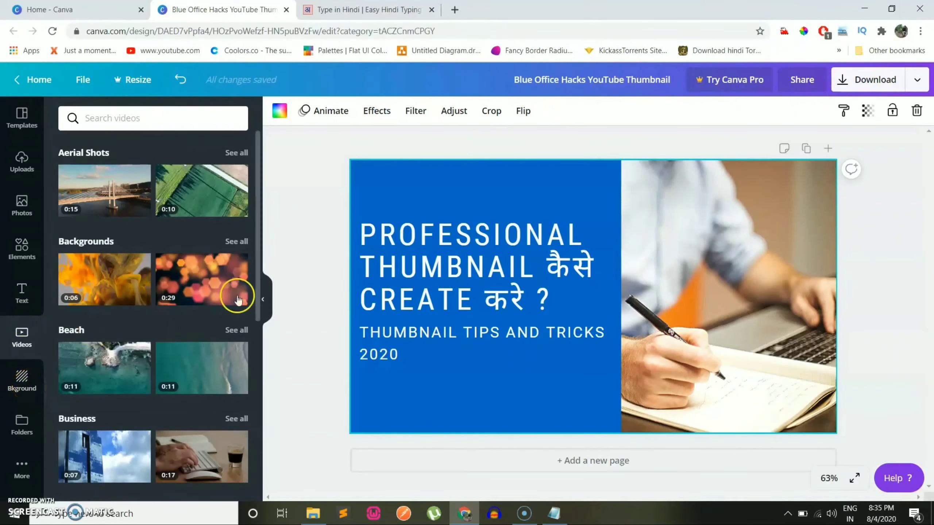
click(445, 202)
click(447, 201)
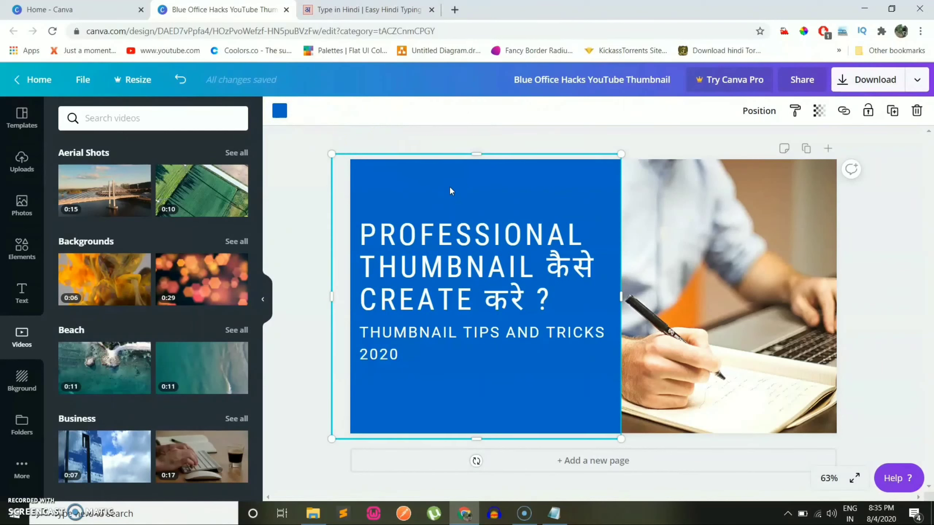
click(277, 113)
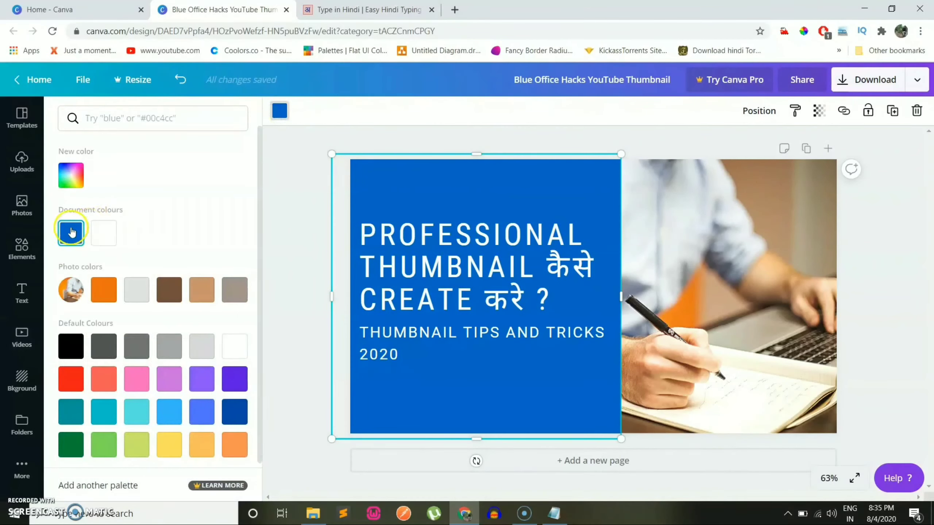
click(72, 234)
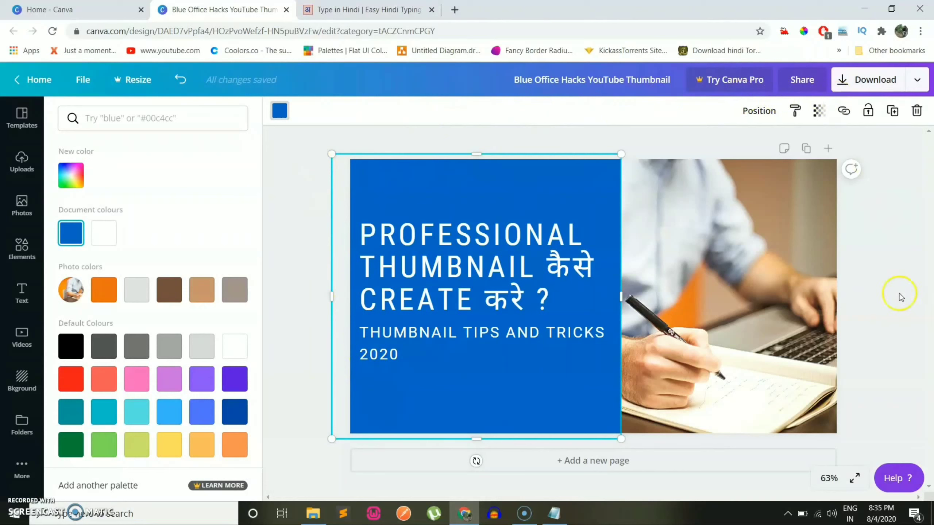
Download the thumbnail as a PNG and close the Try Canva Pro offer.
click(869, 84)
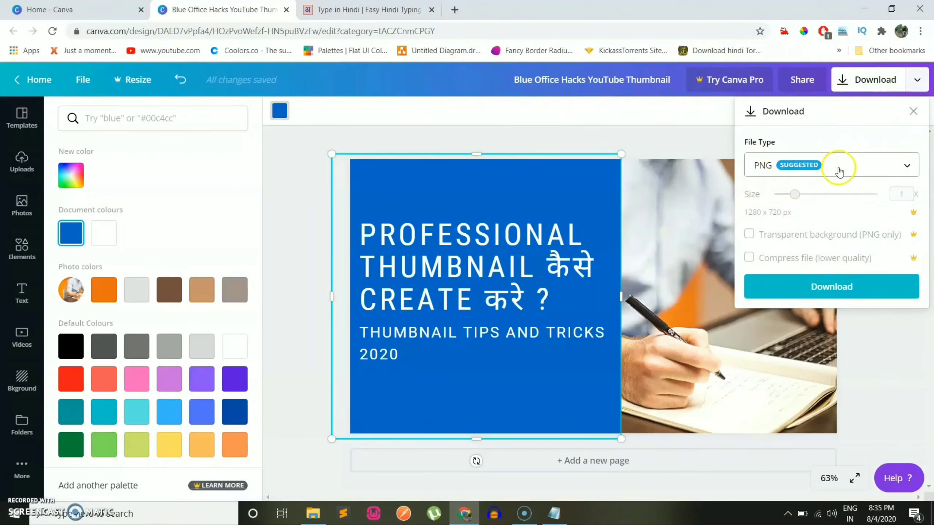
click(802, 293)
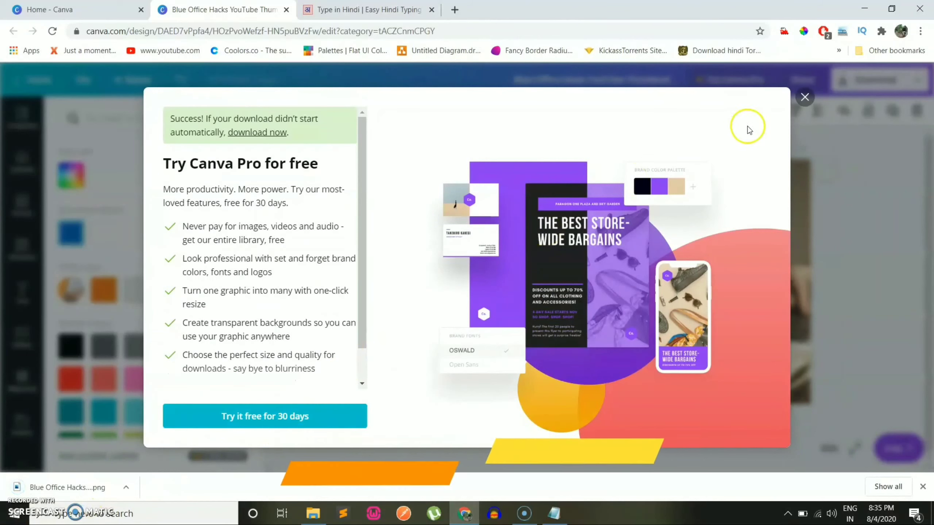
click(804, 97)
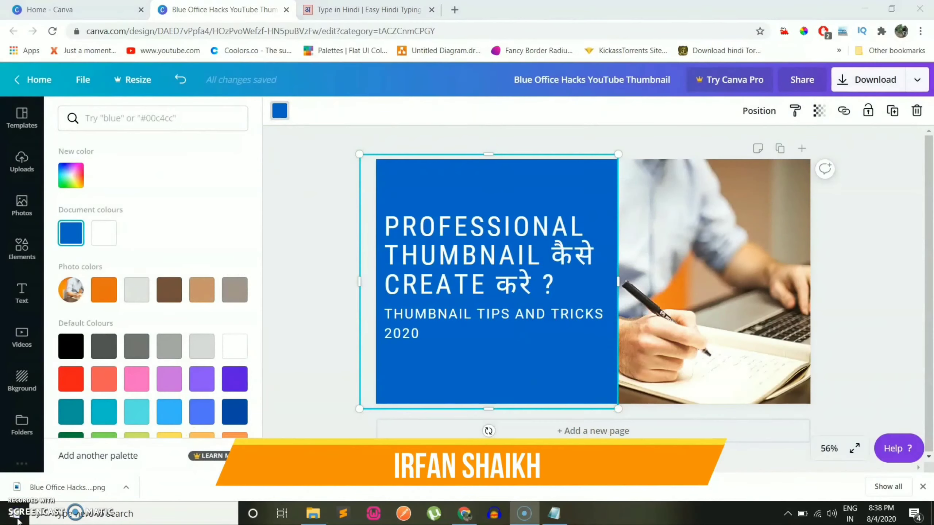